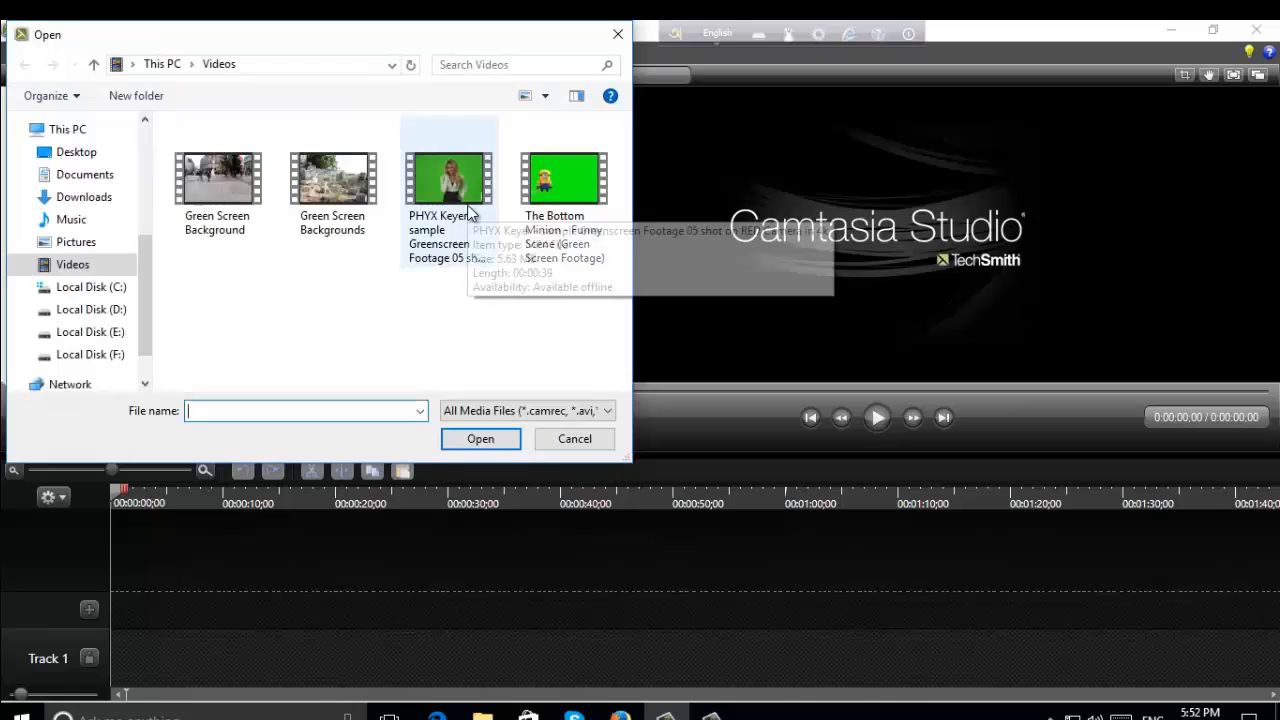
Import the PHYX Keyer sample Greenscreen Footage and Green Screen Background videos into the project.
click(455, 210)
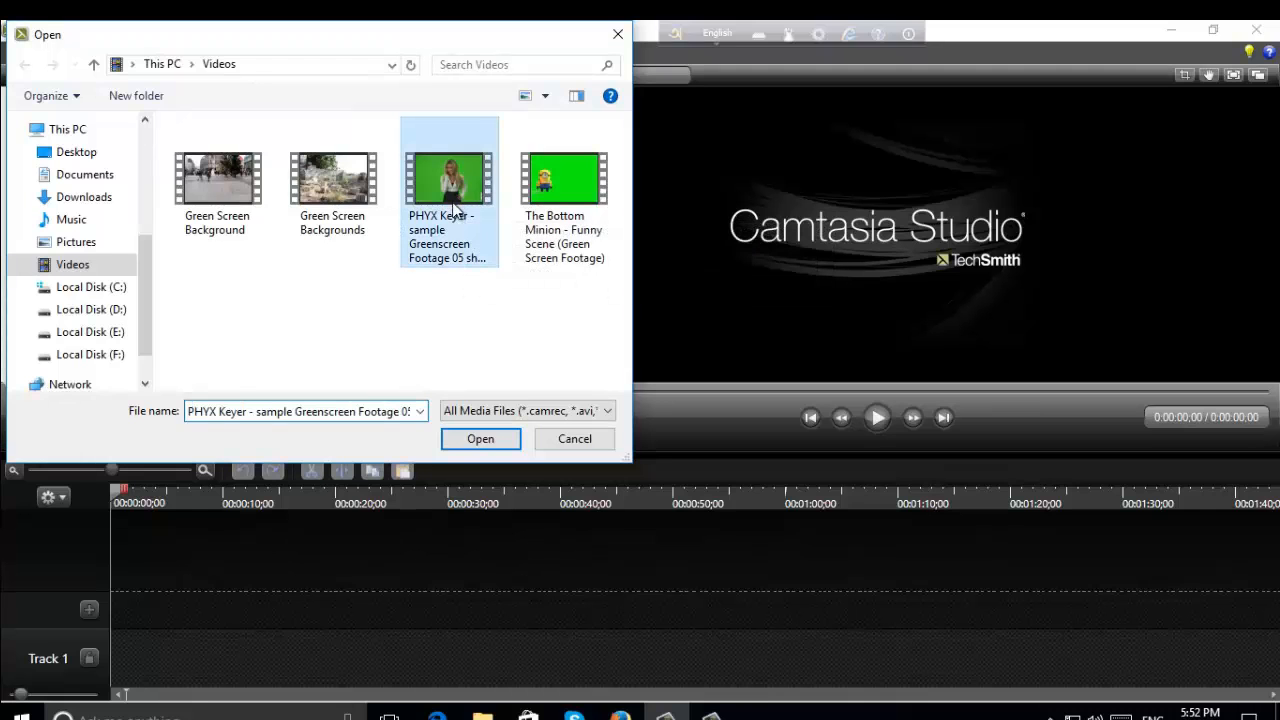
click(496, 441)
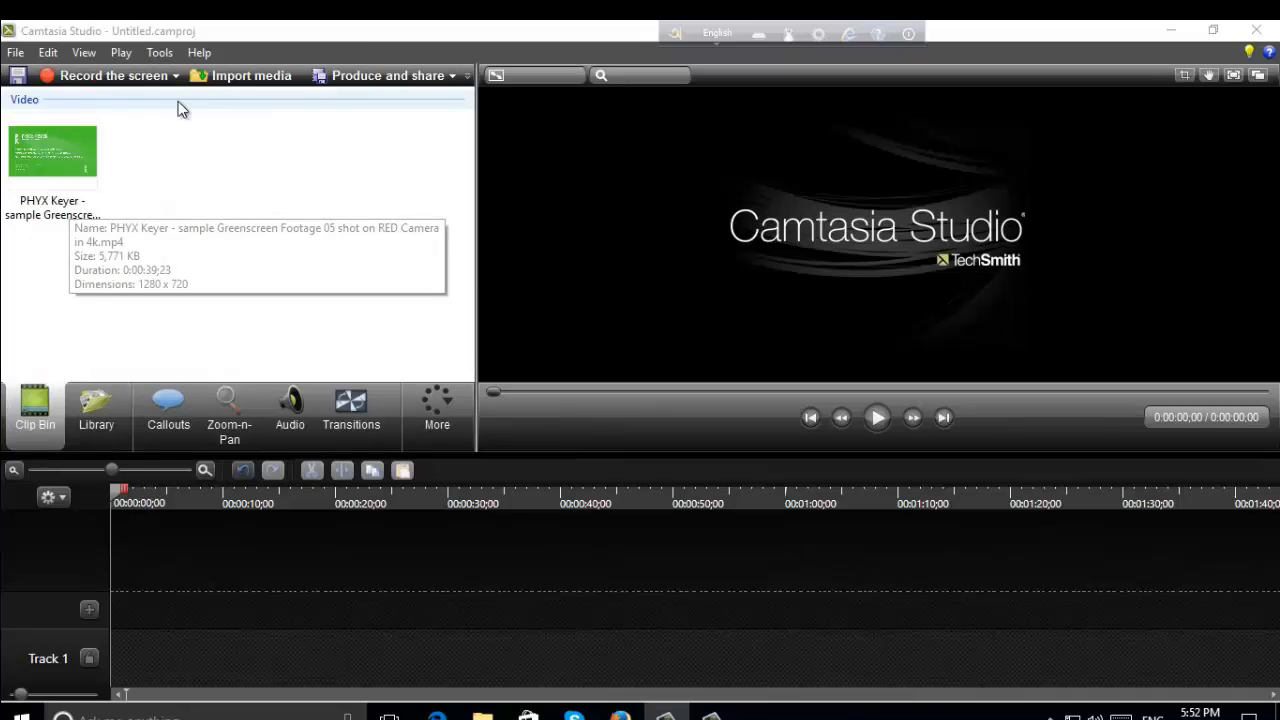
click(246, 79)
click(228, 168)
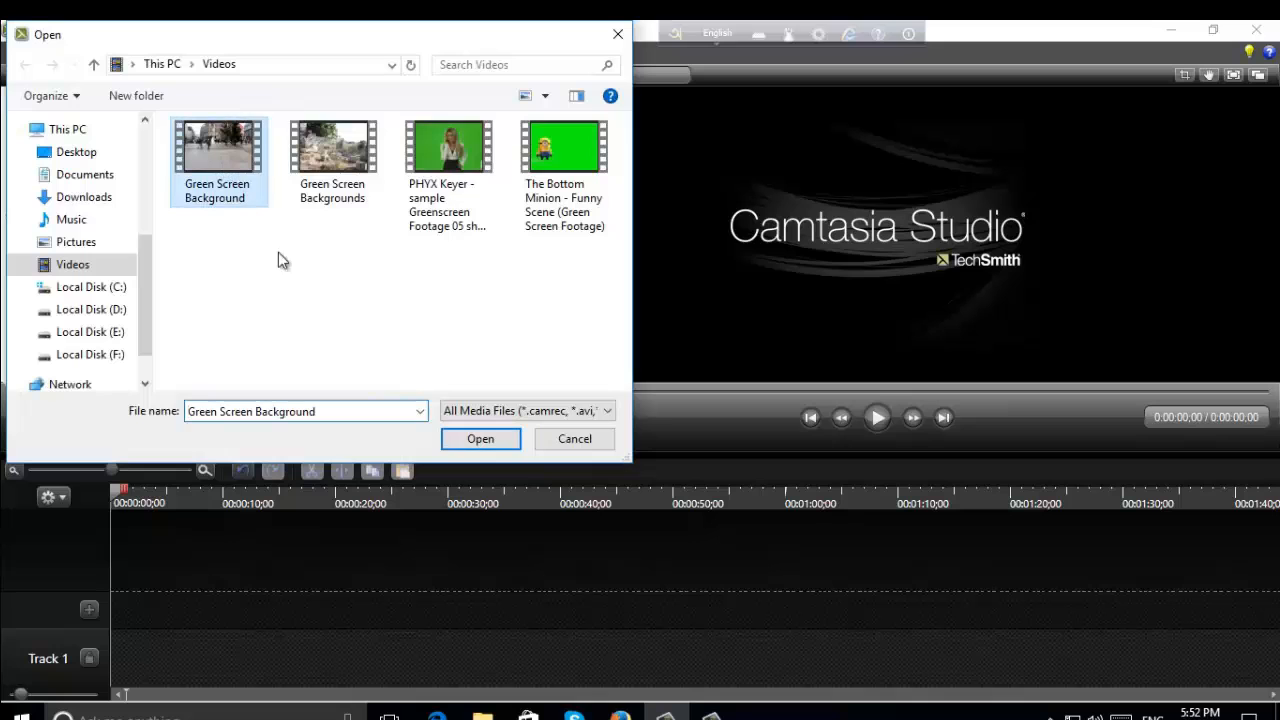
click(480, 440)
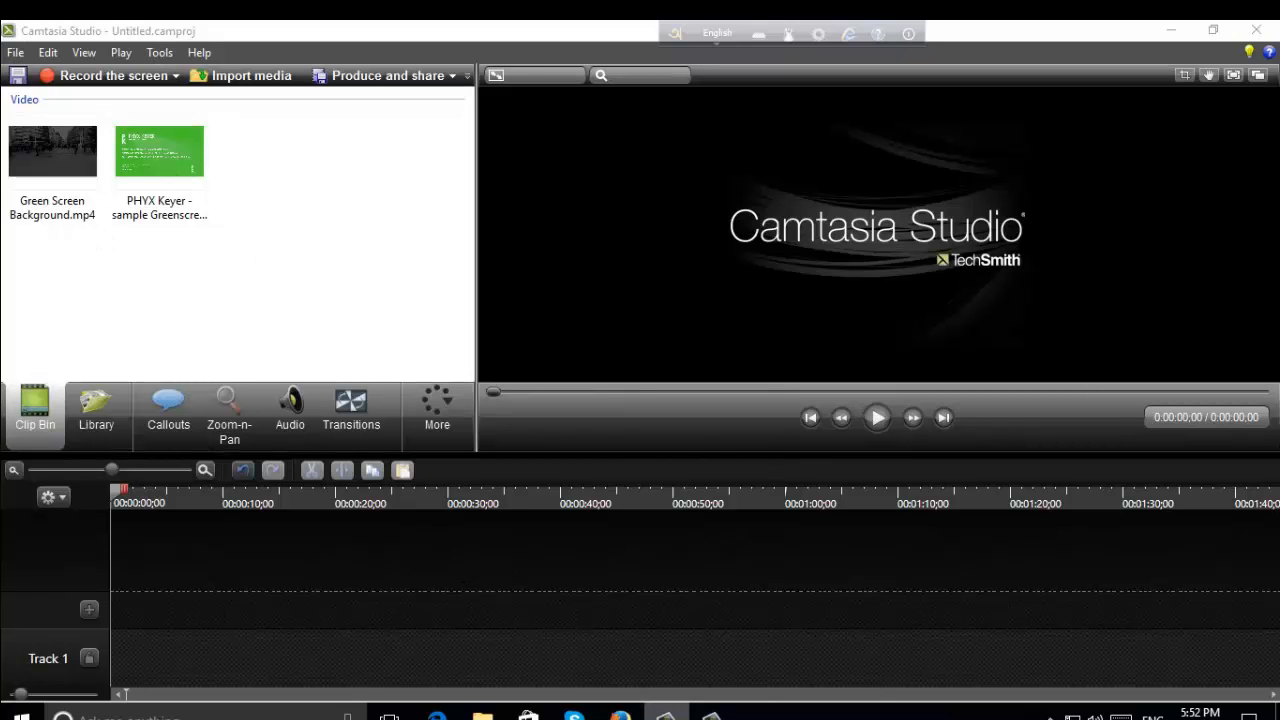
click(667, 715)
click(667, 715)
mouse_move(711, 715)
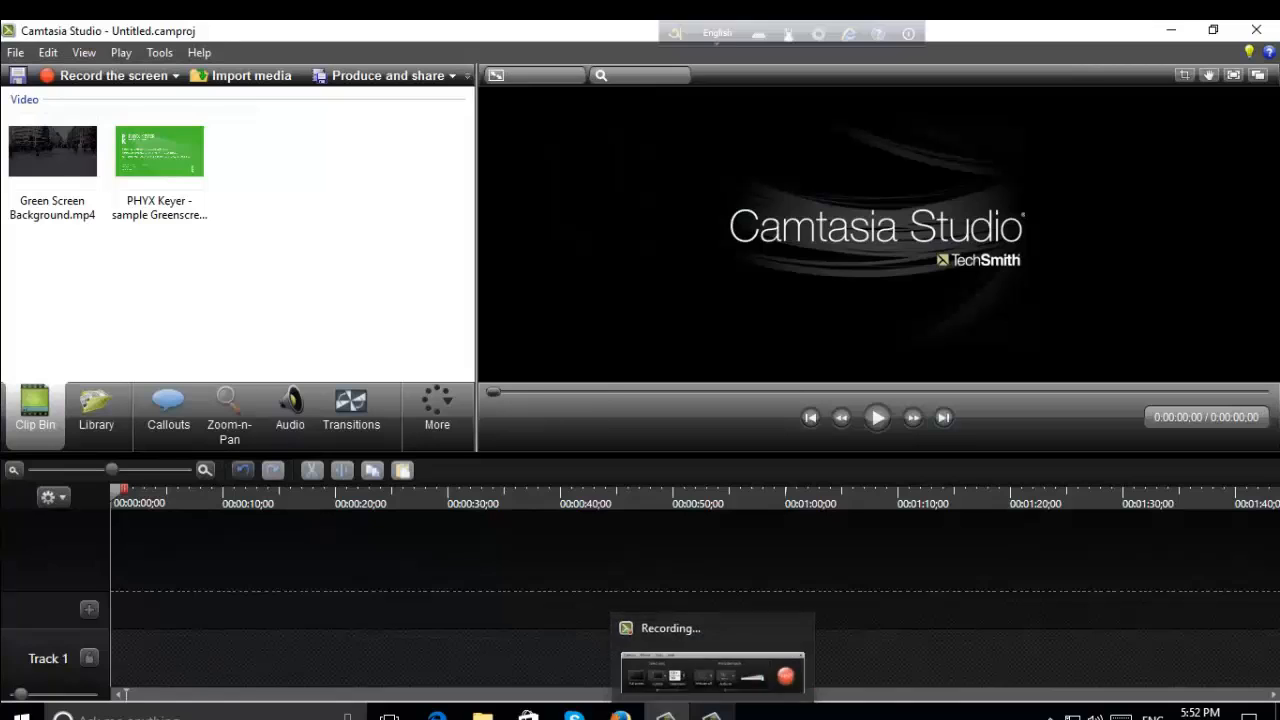
click(712, 670)
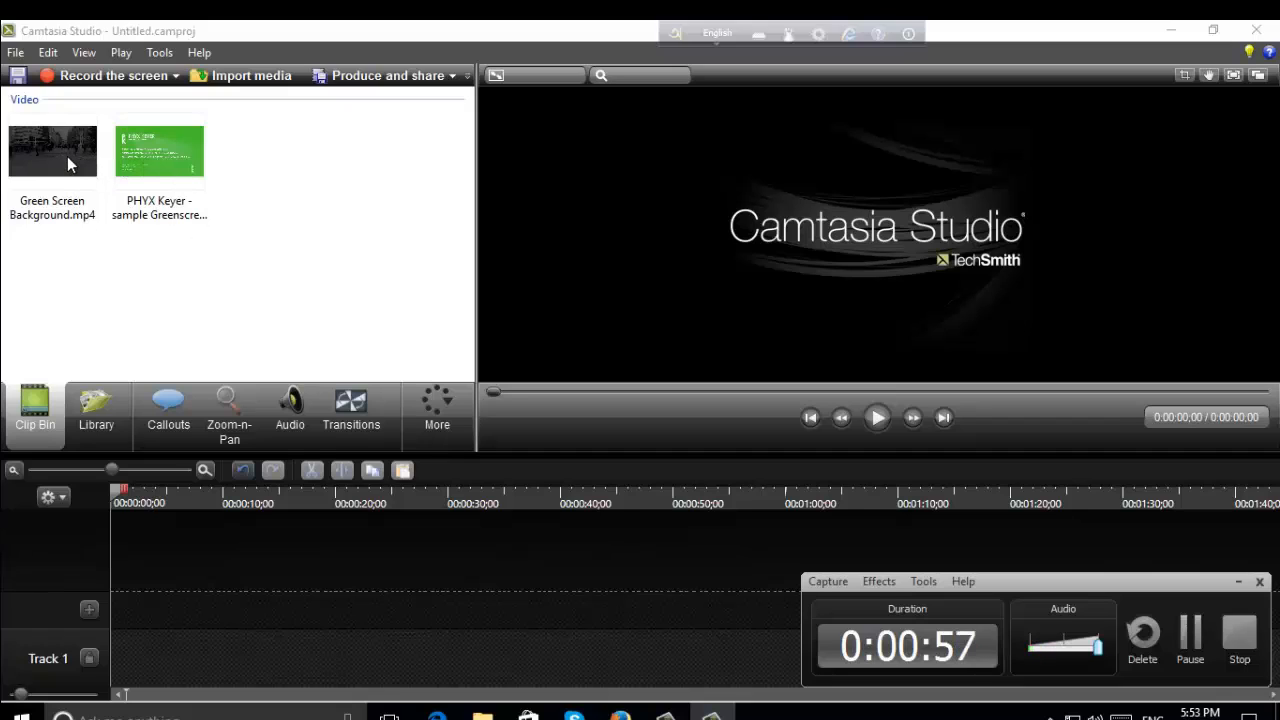
Place Green Screen Background.mp4 on Track 1 and set the editing dimensions to 1280 x 720, YouTube & Screencast (16:9).
drag(45, 165, 136, 654)
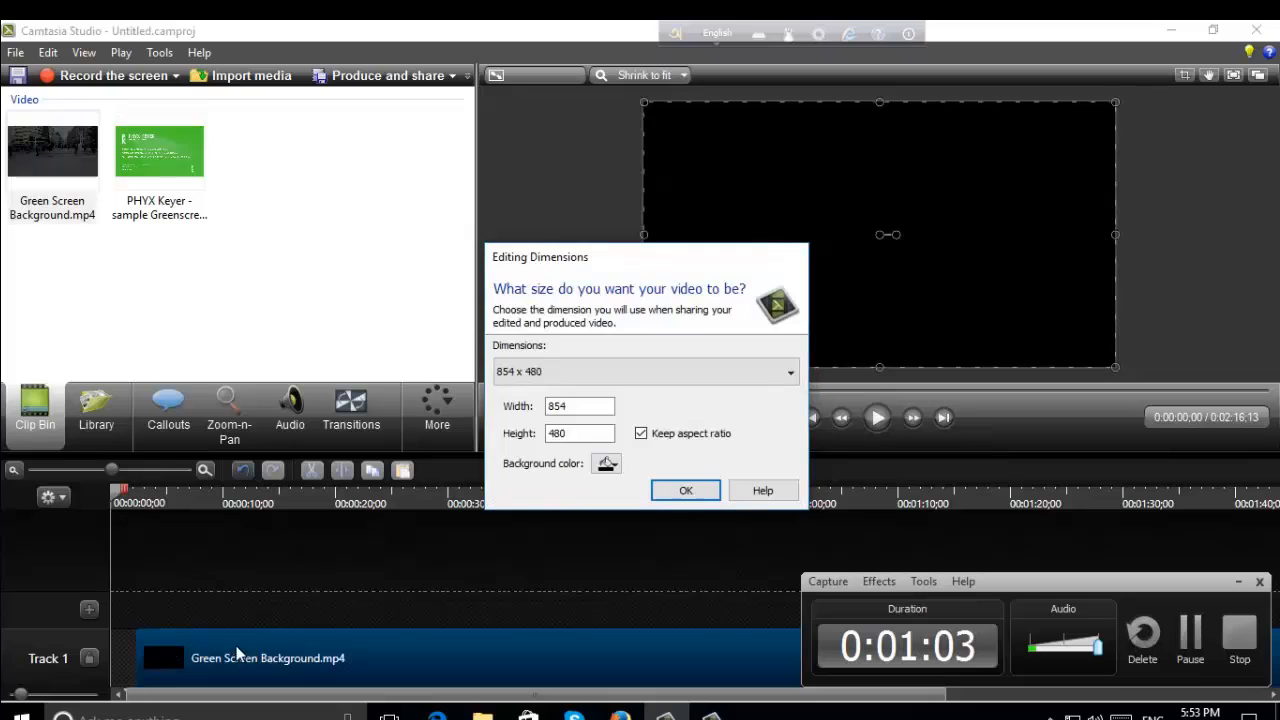
click(590, 374)
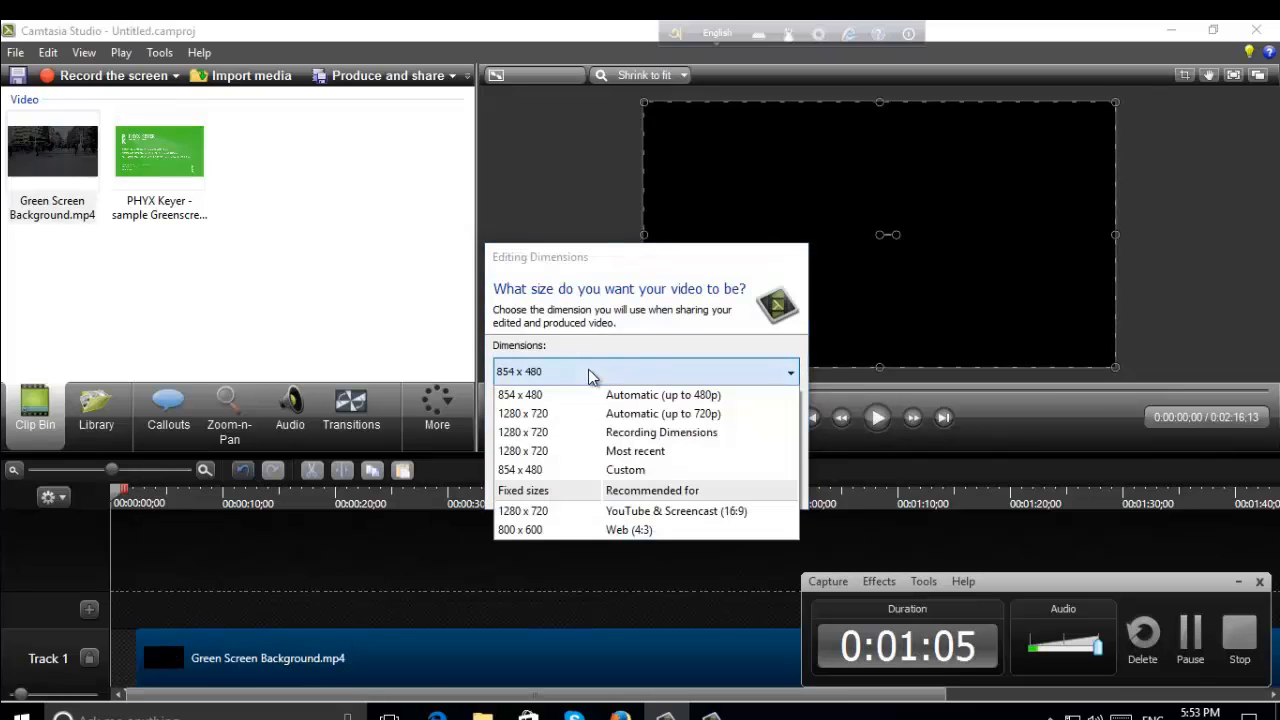
click(625, 512)
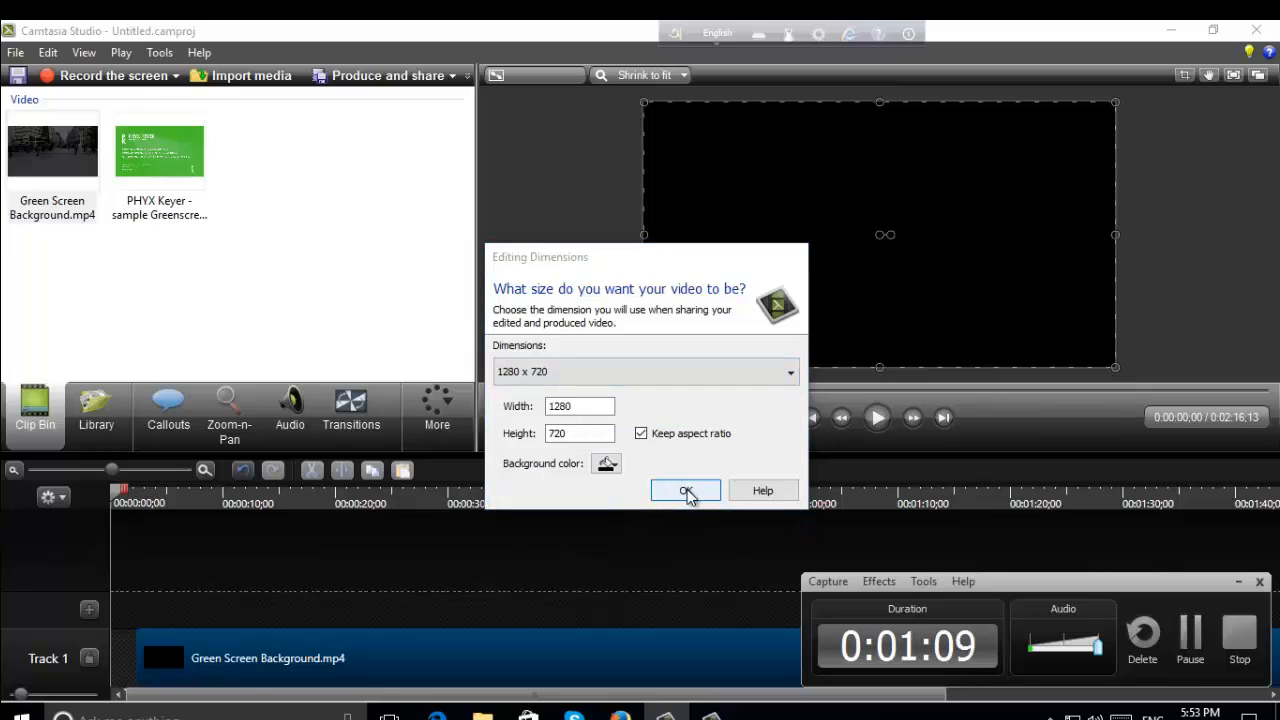
click(686, 492)
click(1238, 581)
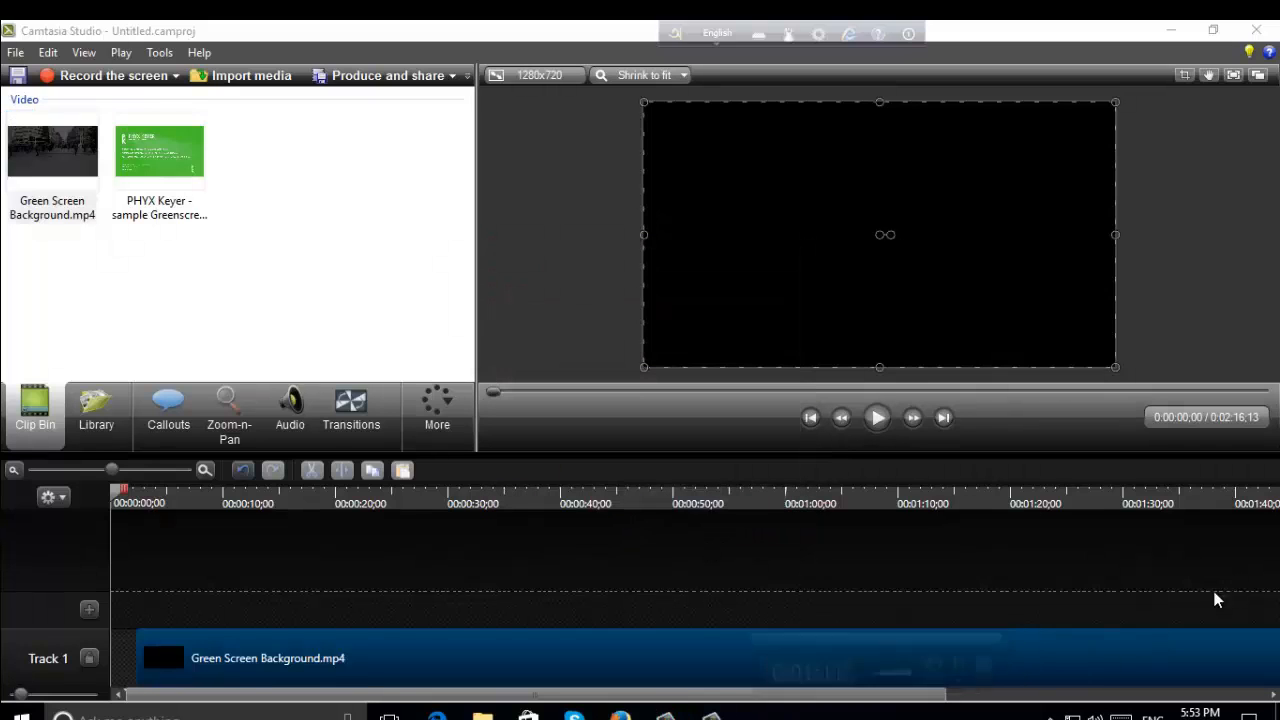
Trim the black opening off the background clip, leaving about 1:59, and move it to the start of Track 1.
click(79, 470)
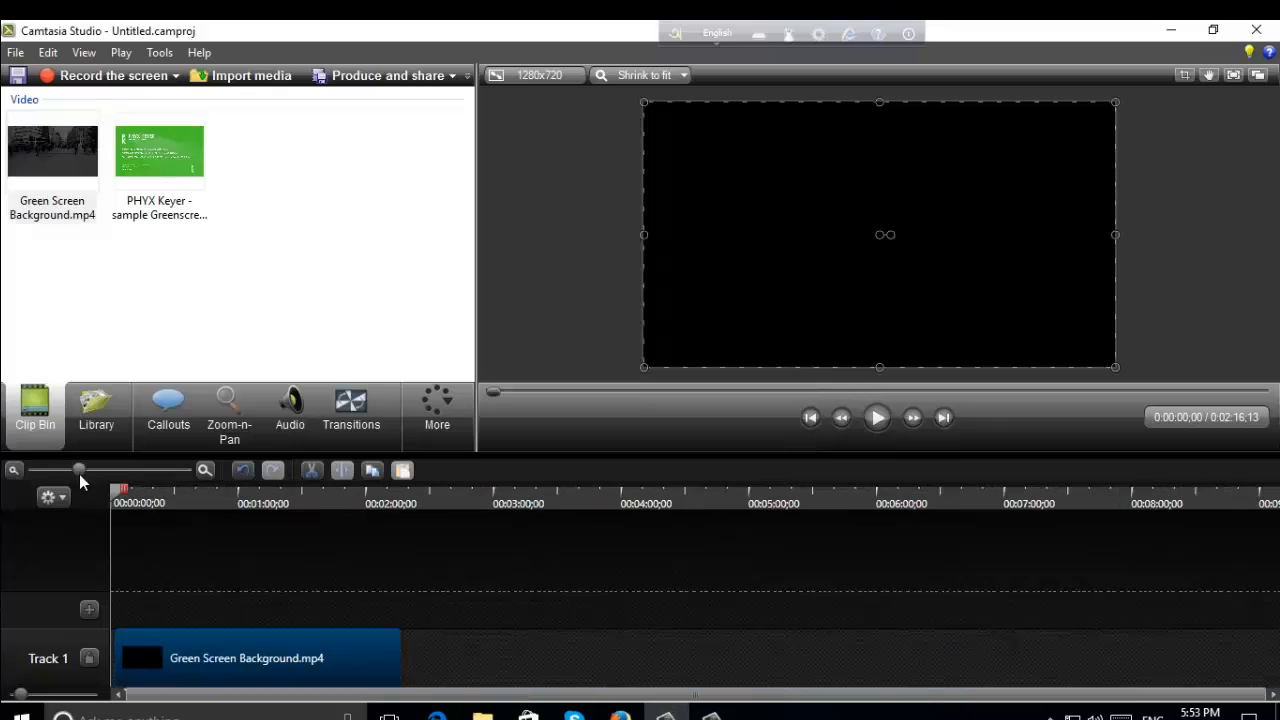
drag(386, 658, 396, 658)
drag(117, 644, 148, 654)
drag(243, 655, 168, 658)
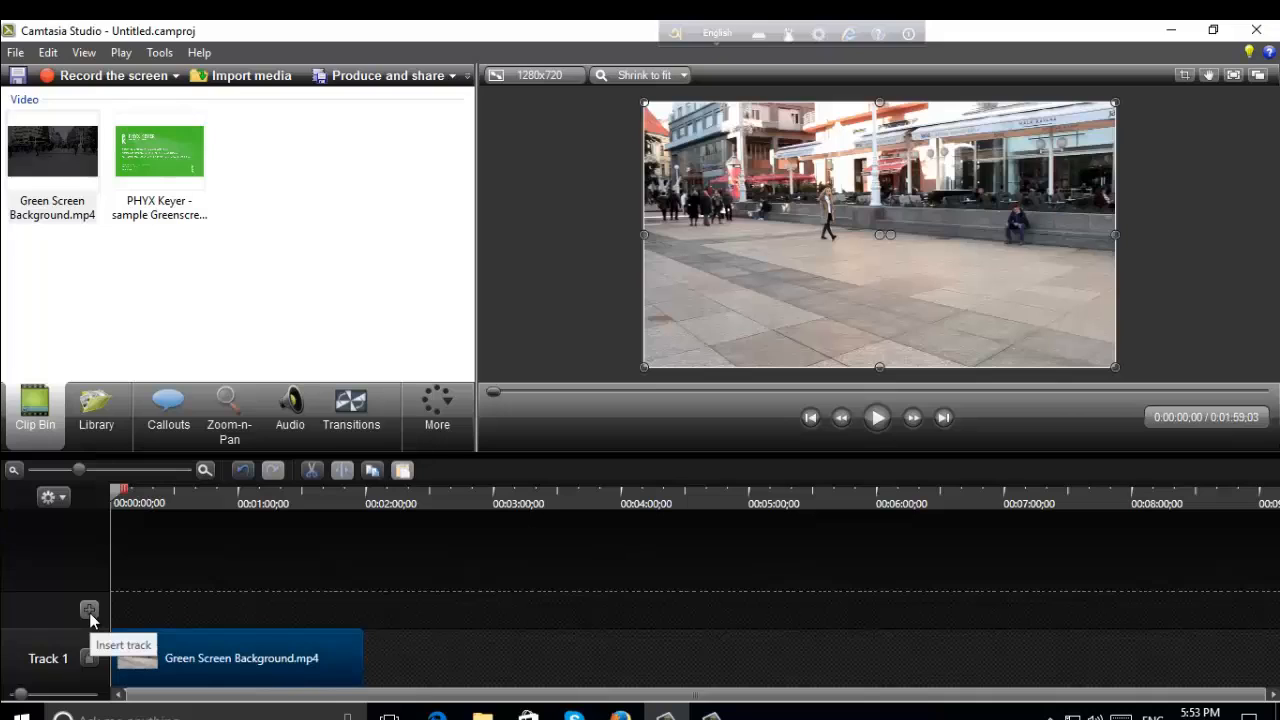
Insert Track 2 with the PHYX Keyer greenscreen clip at the timeline start and trim the background clip's end to match its length.
click(89, 610)
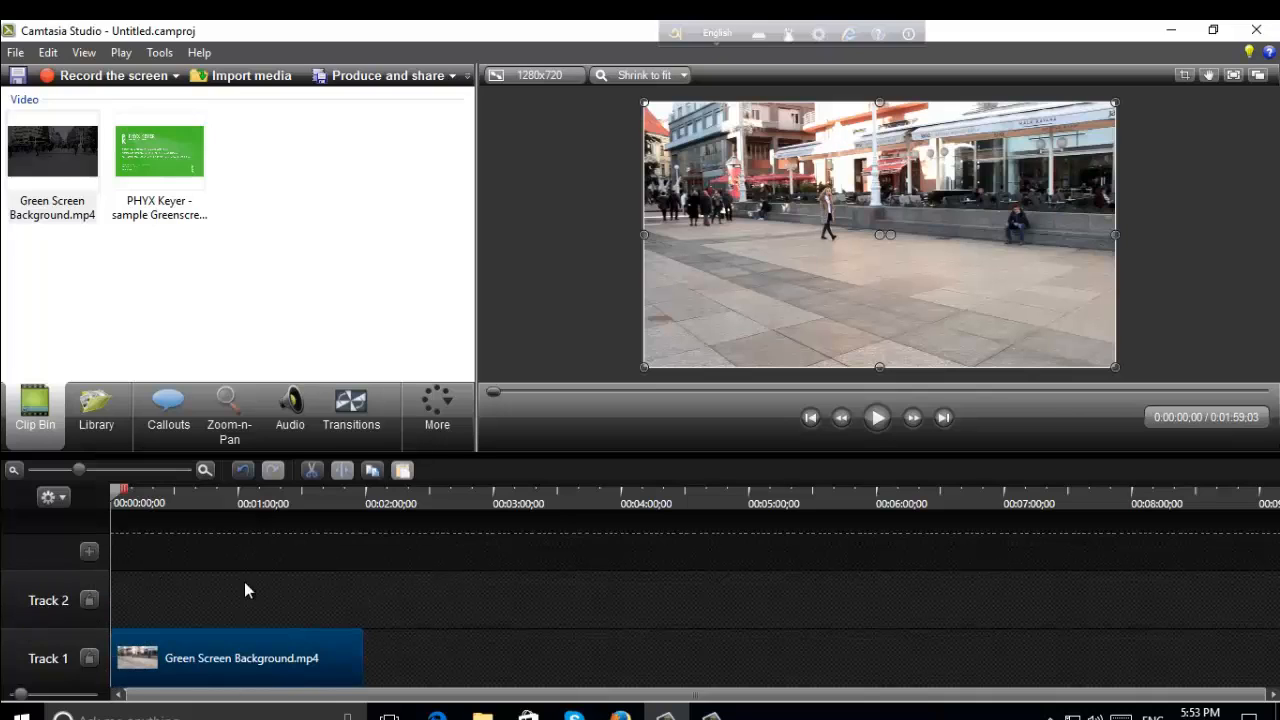
click(40, 162)
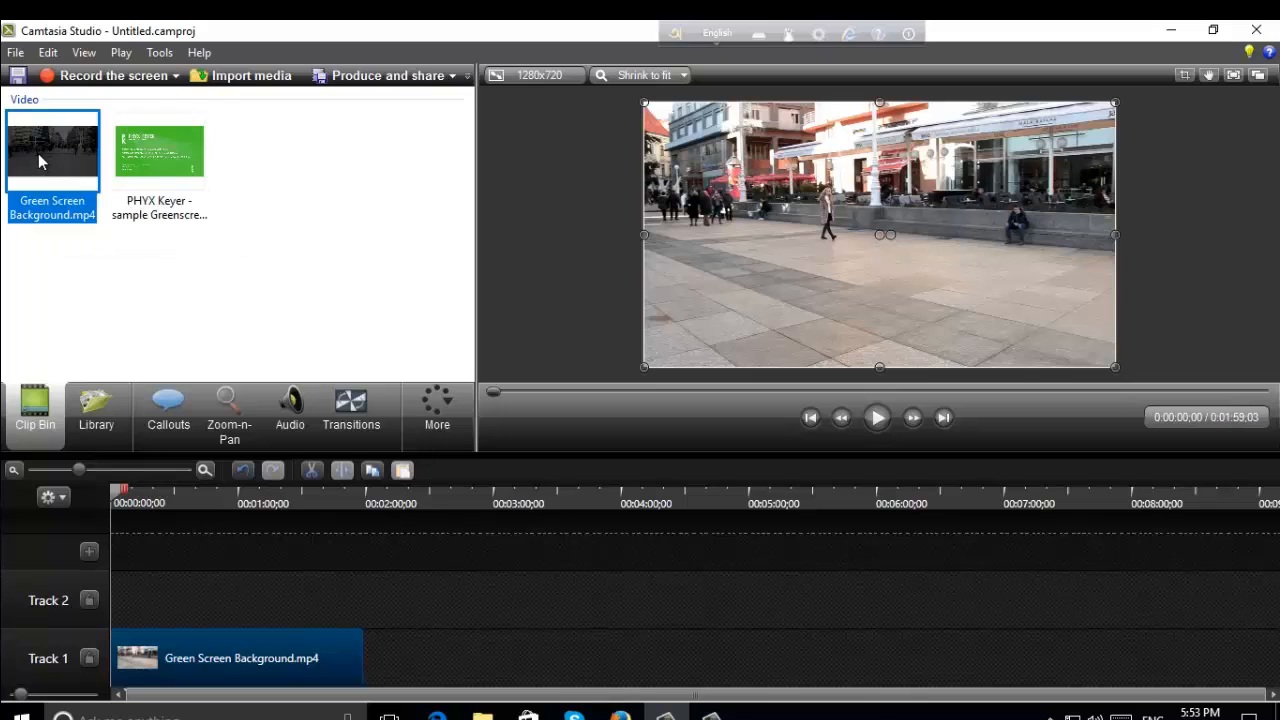
mouse_move(35, 182)
mouse_down()
mouse_move(37, 229)
mouse_move(38, 192)
mouse_up()
drag(135, 155, 186, 714)
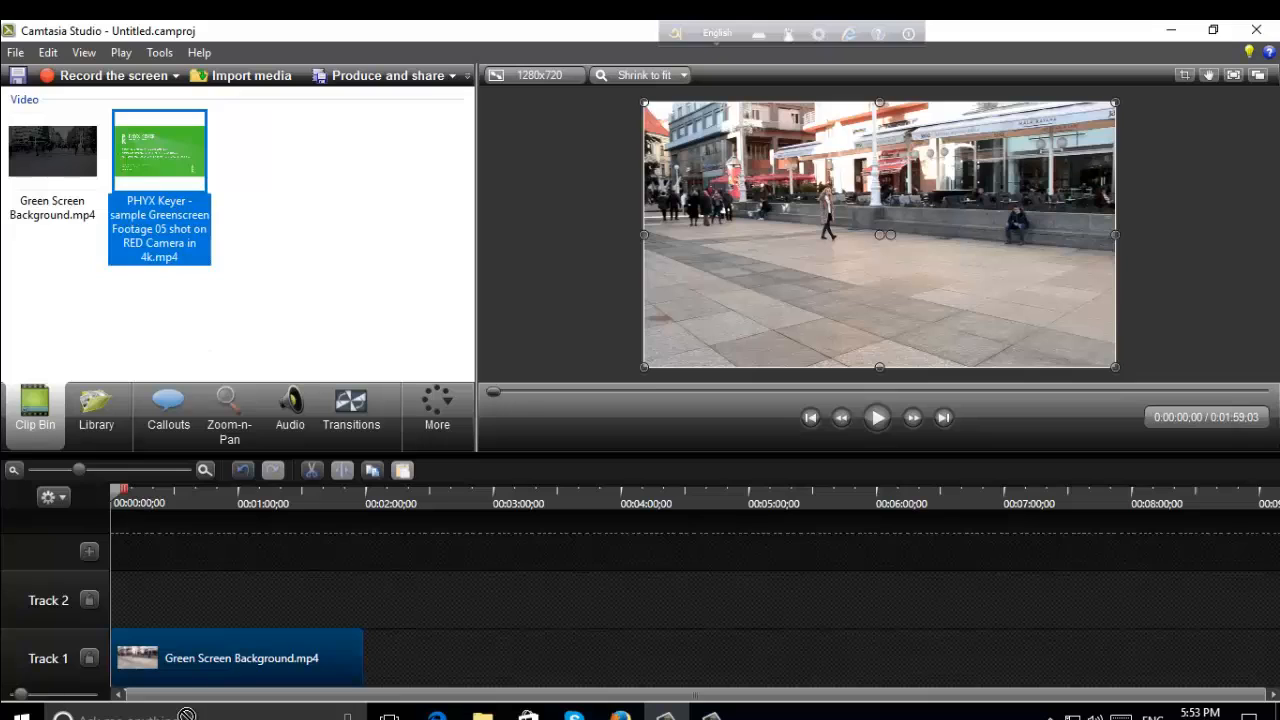
drag(138, 614, 141, 610)
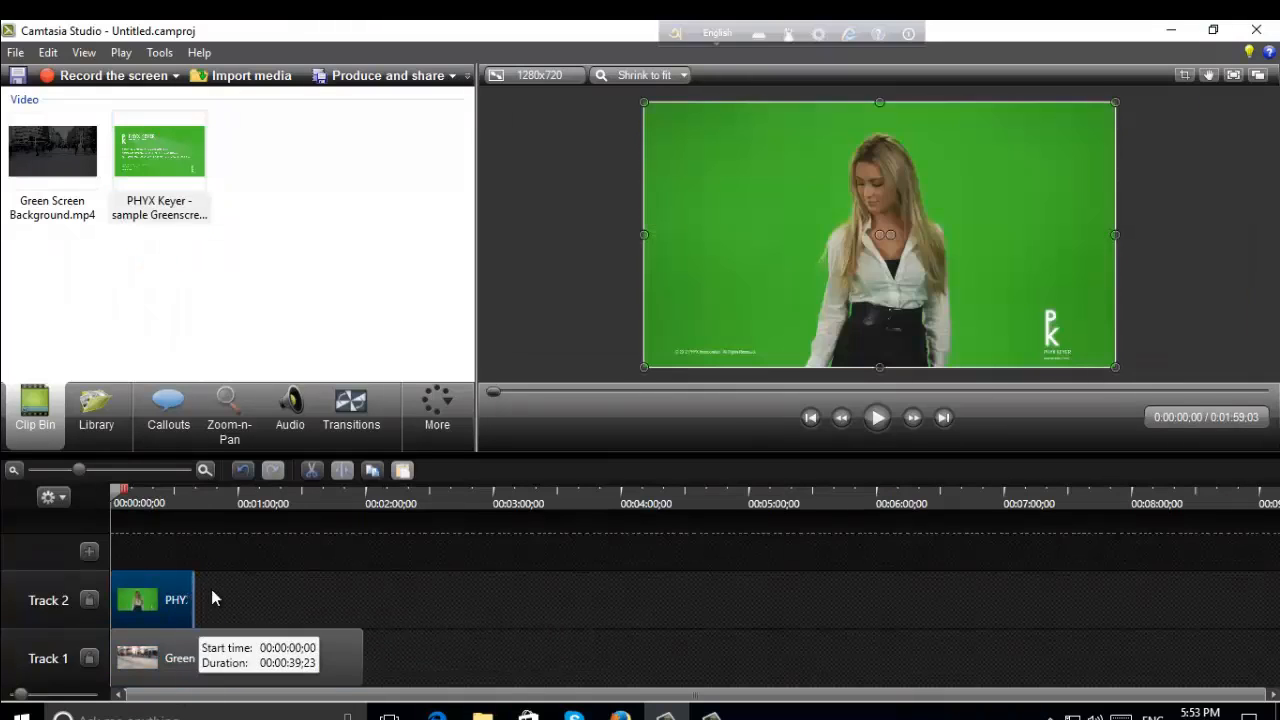
drag(360, 658, 194, 655)
drag(789, 194, 652, 241)
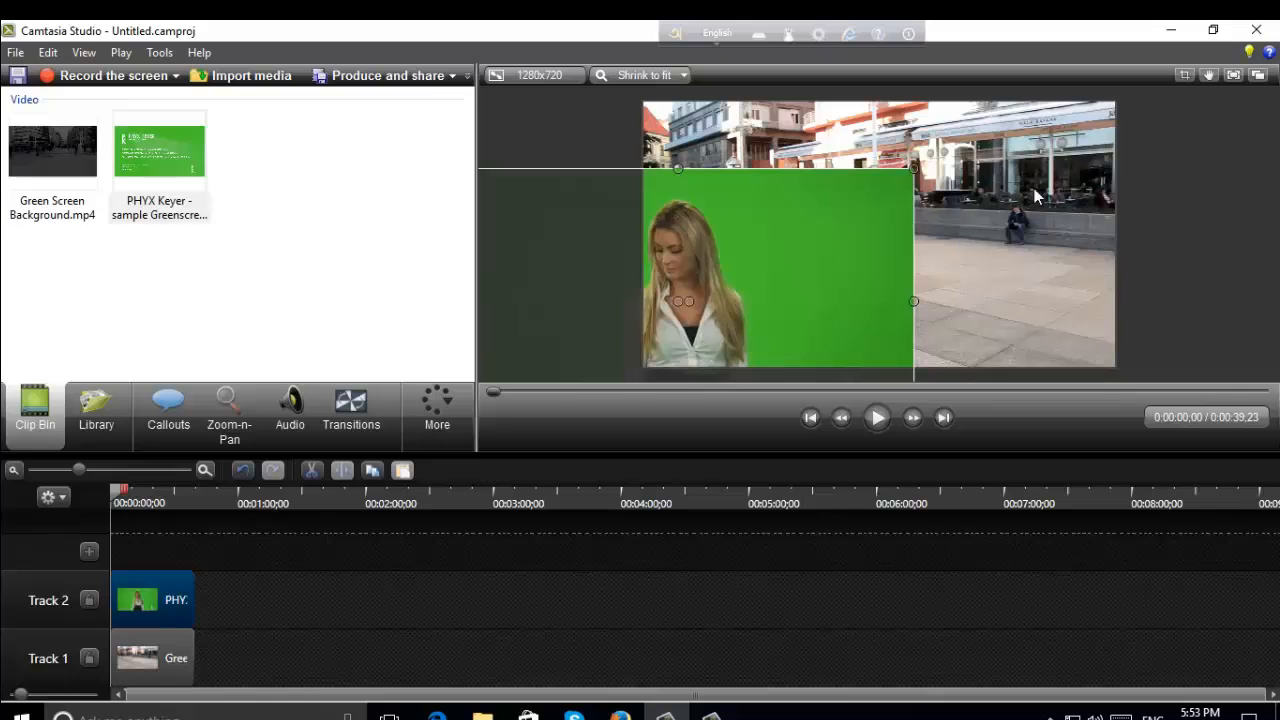
drag(1035, 188, 957, 244)
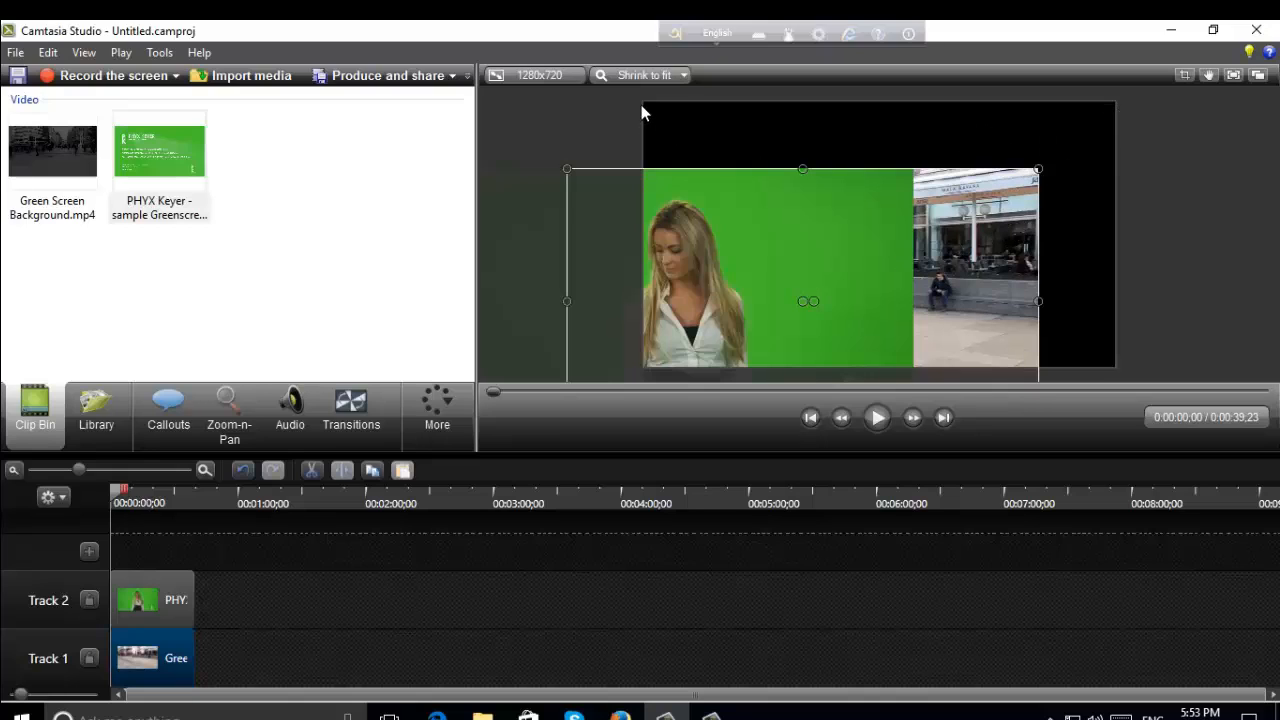
drag(967, 248, 1044, 180)
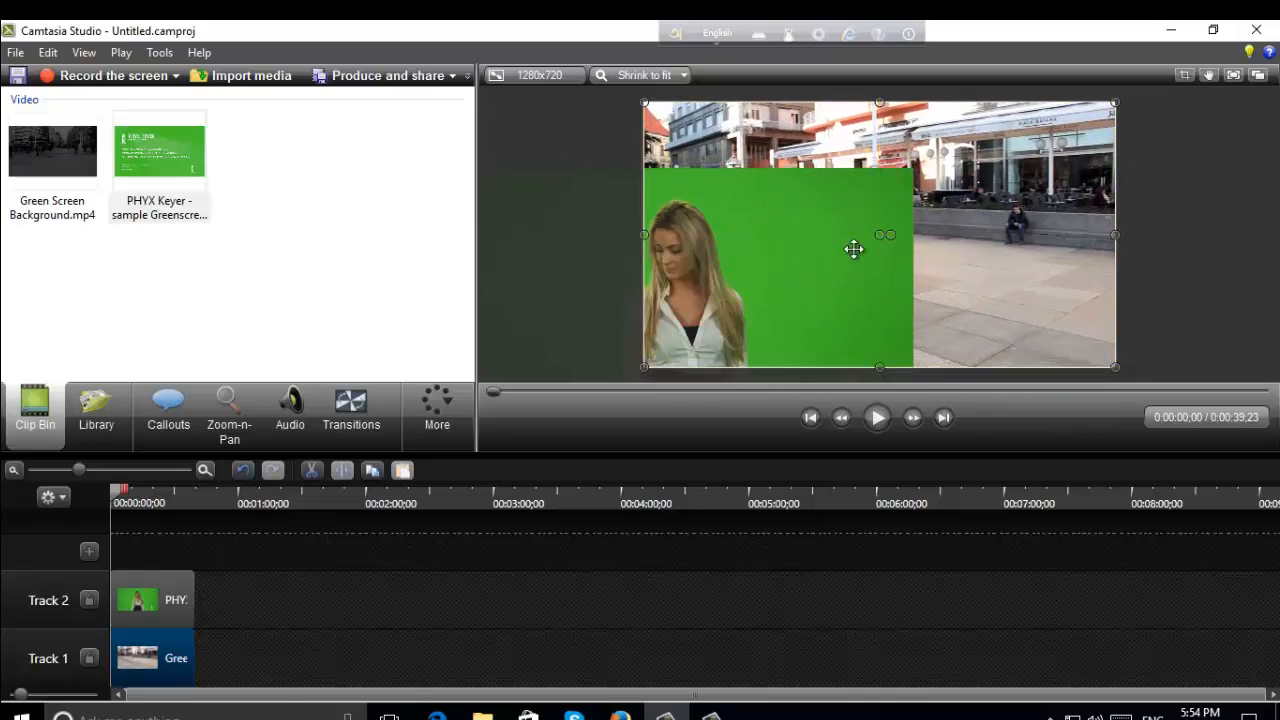
drag(771, 263, 967, 197)
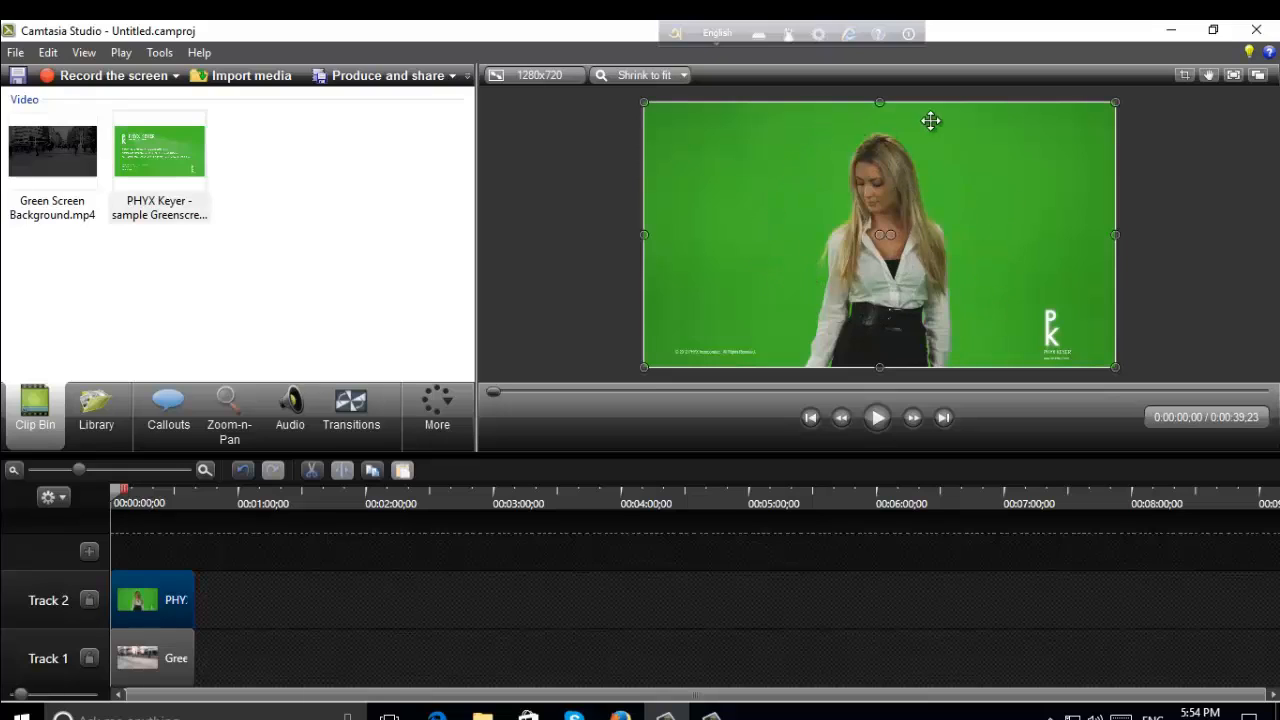
drag(975, 187, 816, 262)
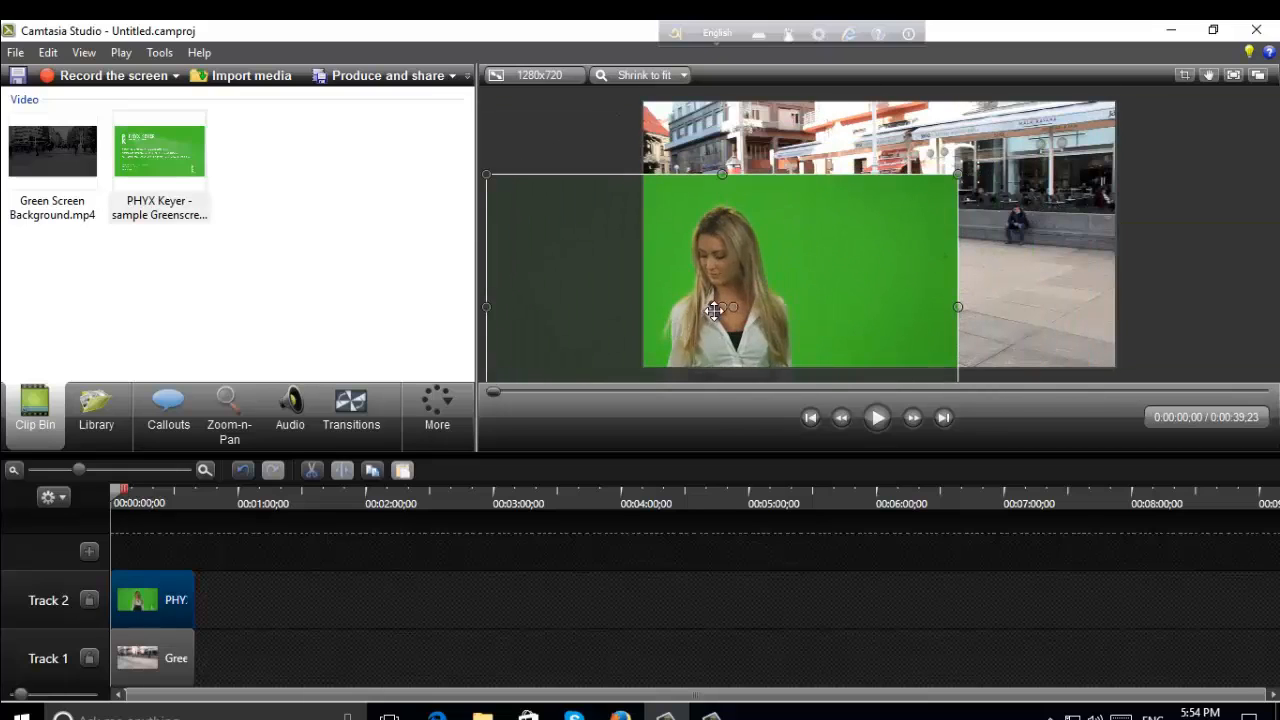
drag(720, 303, 529, 256)
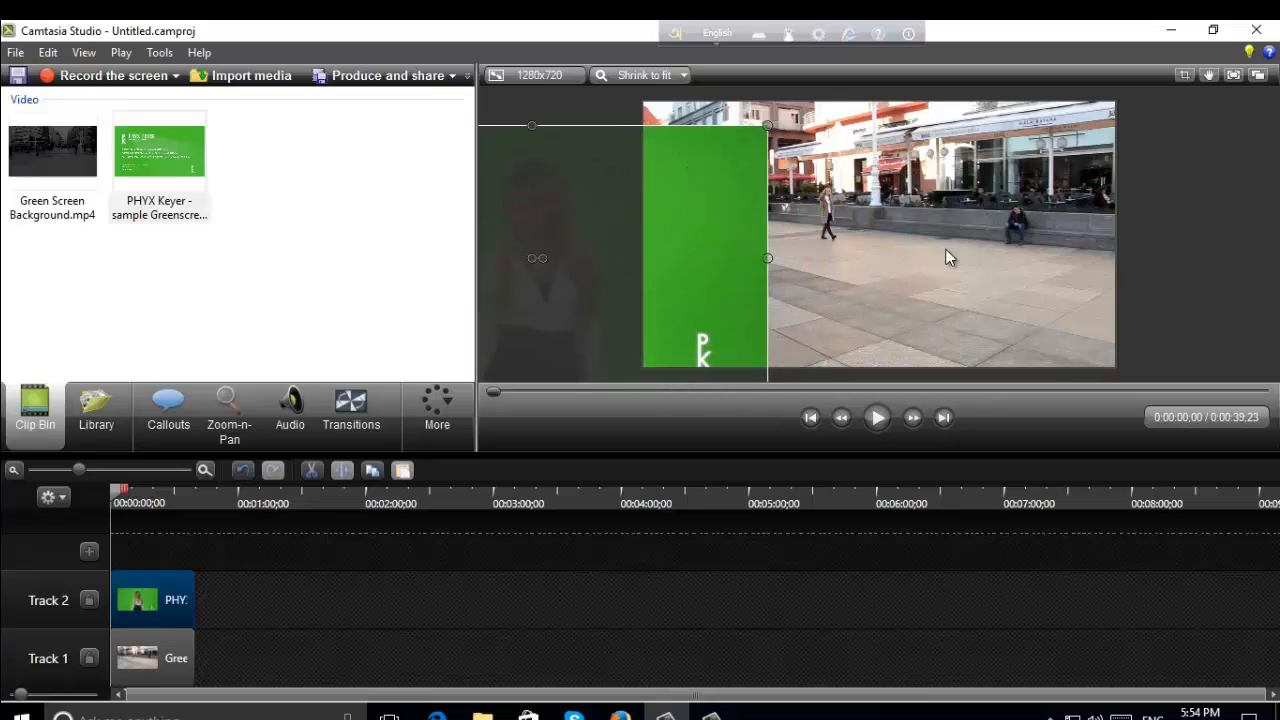
drag(751, 260, 1070, 250)
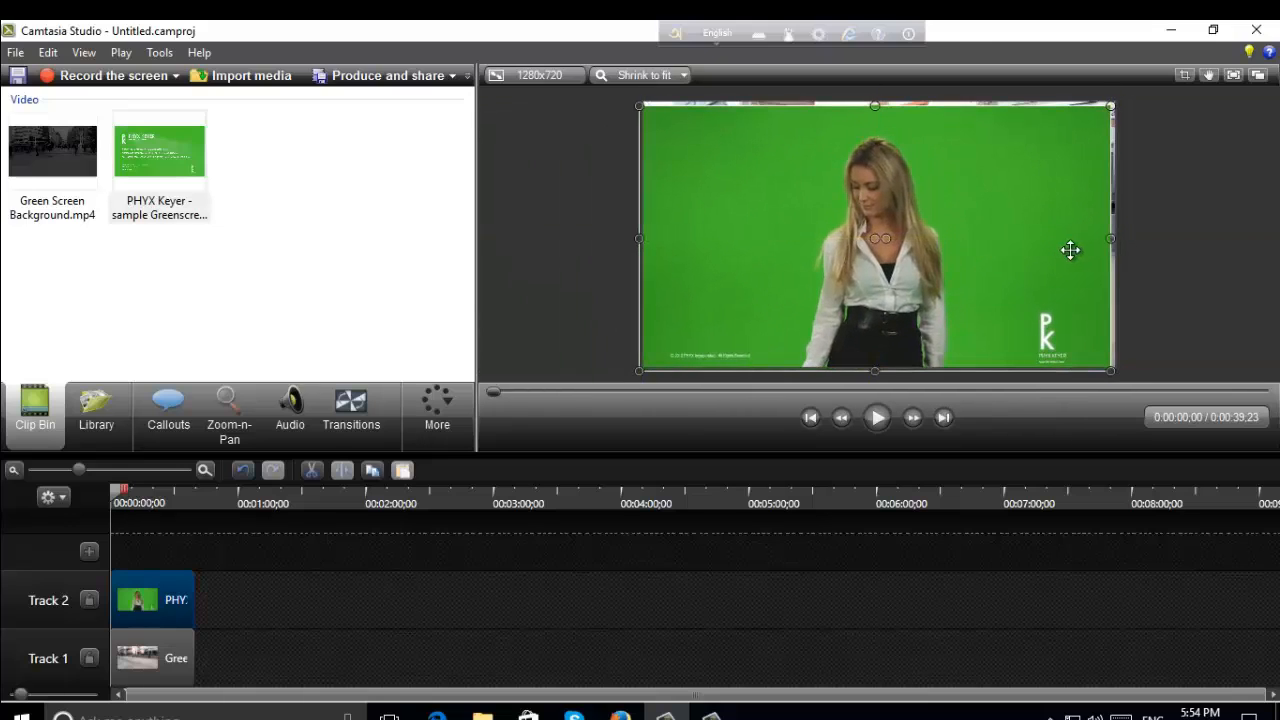
Enable the Remove a color visual effect on the Track 2 greenscreen clip.
click(440, 410)
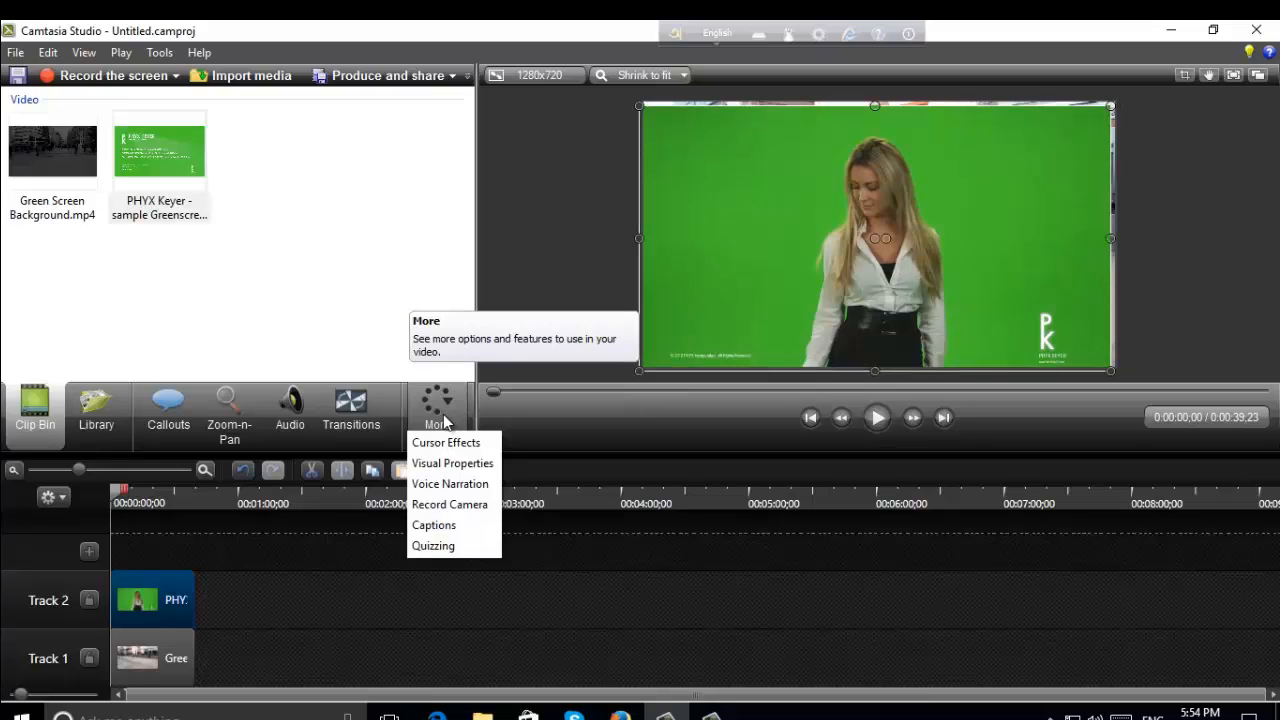
click(441, 418)
click(439, 419)
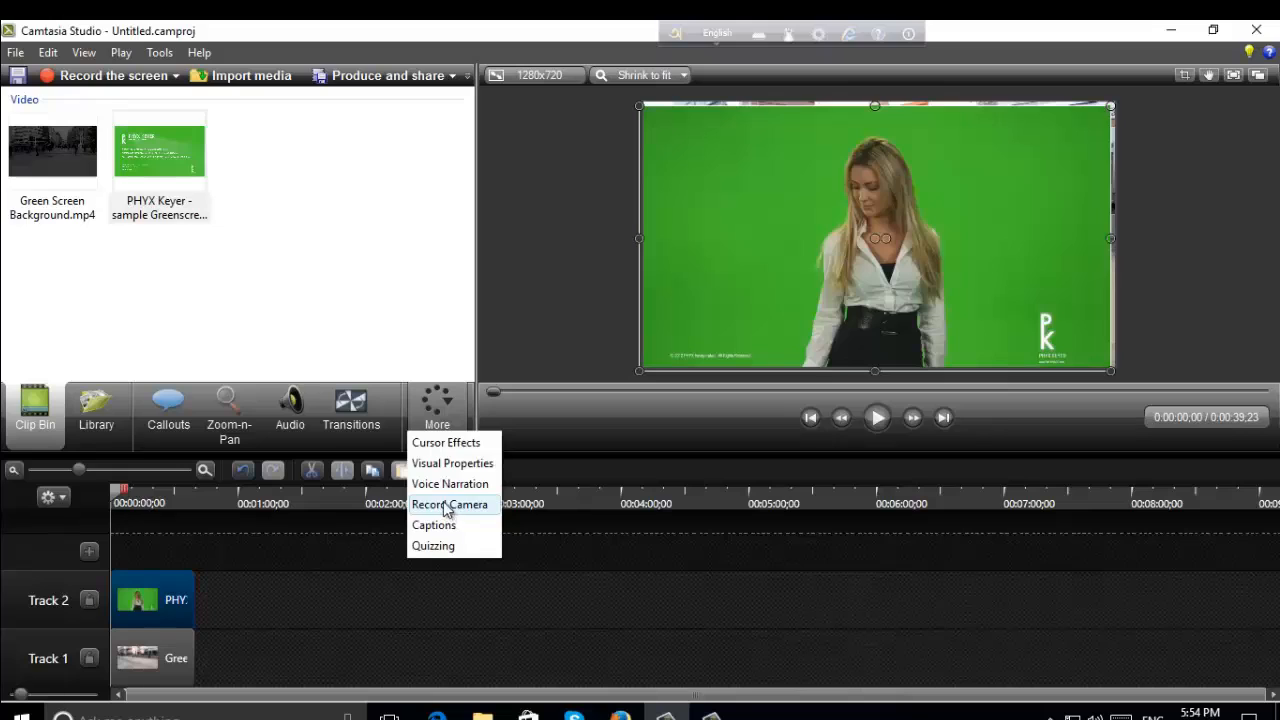
click(462, 465)
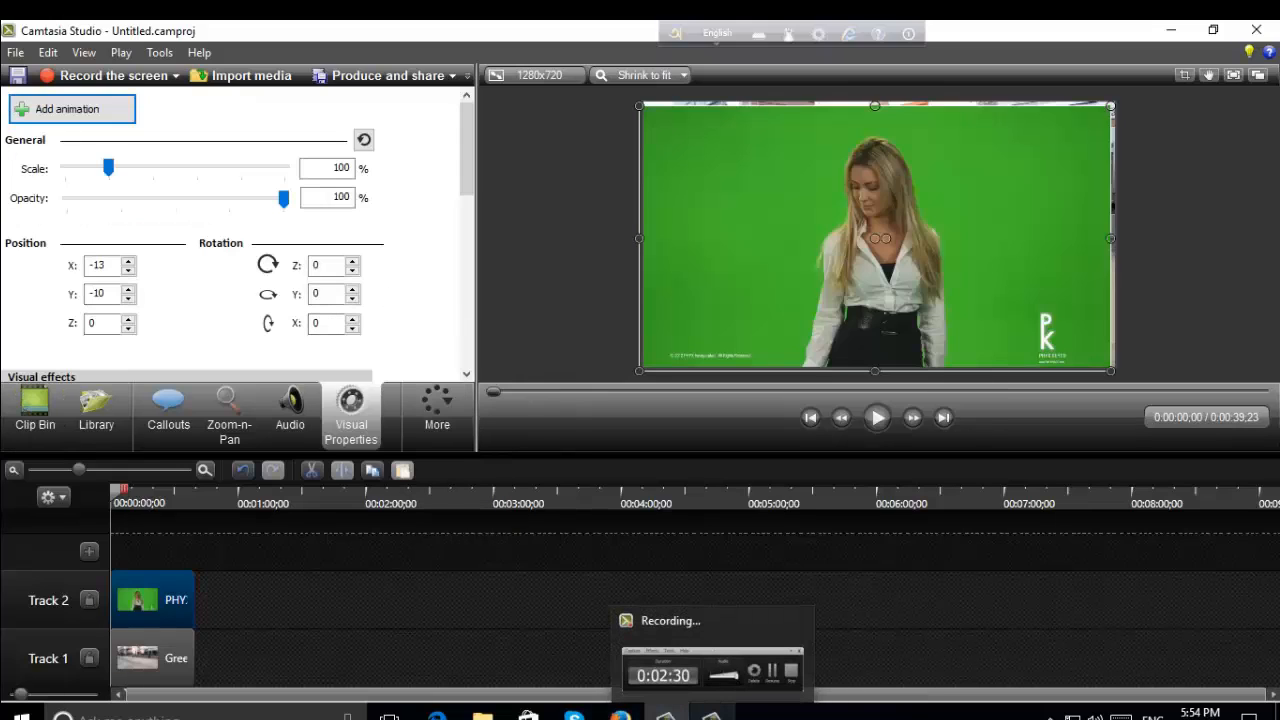
click(712, 715)
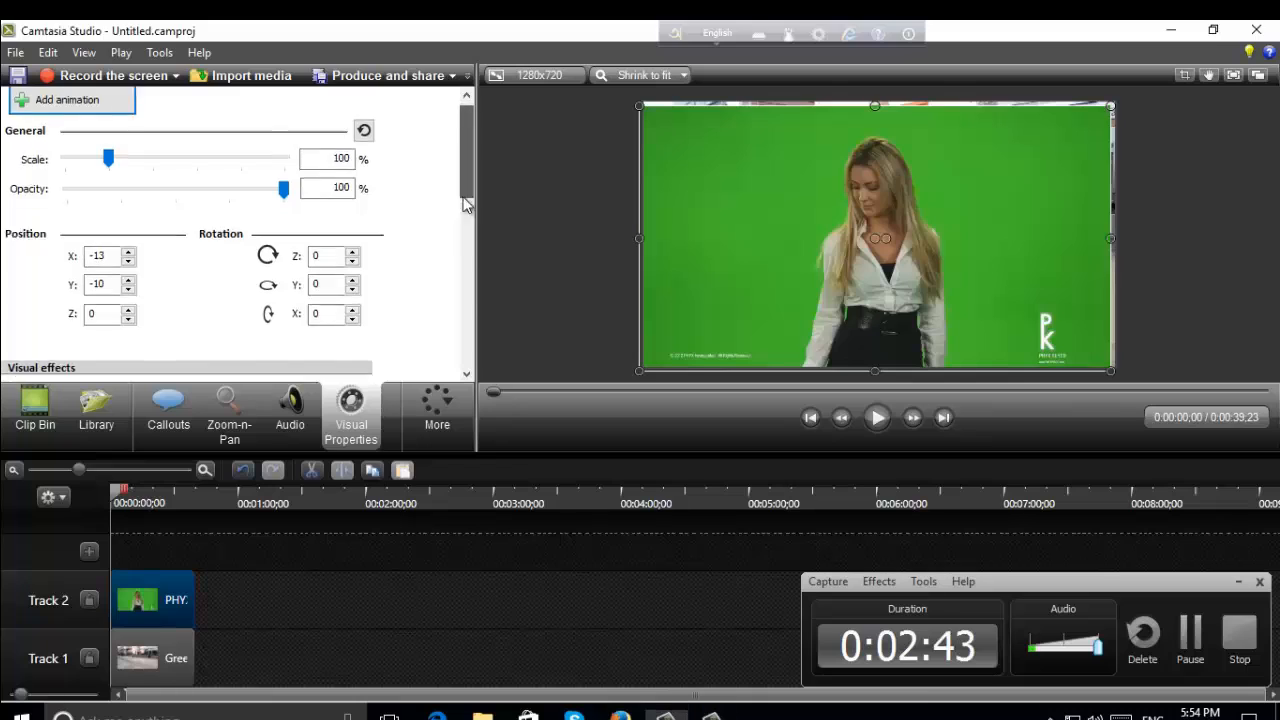
drag(457, 183, 453, 245)
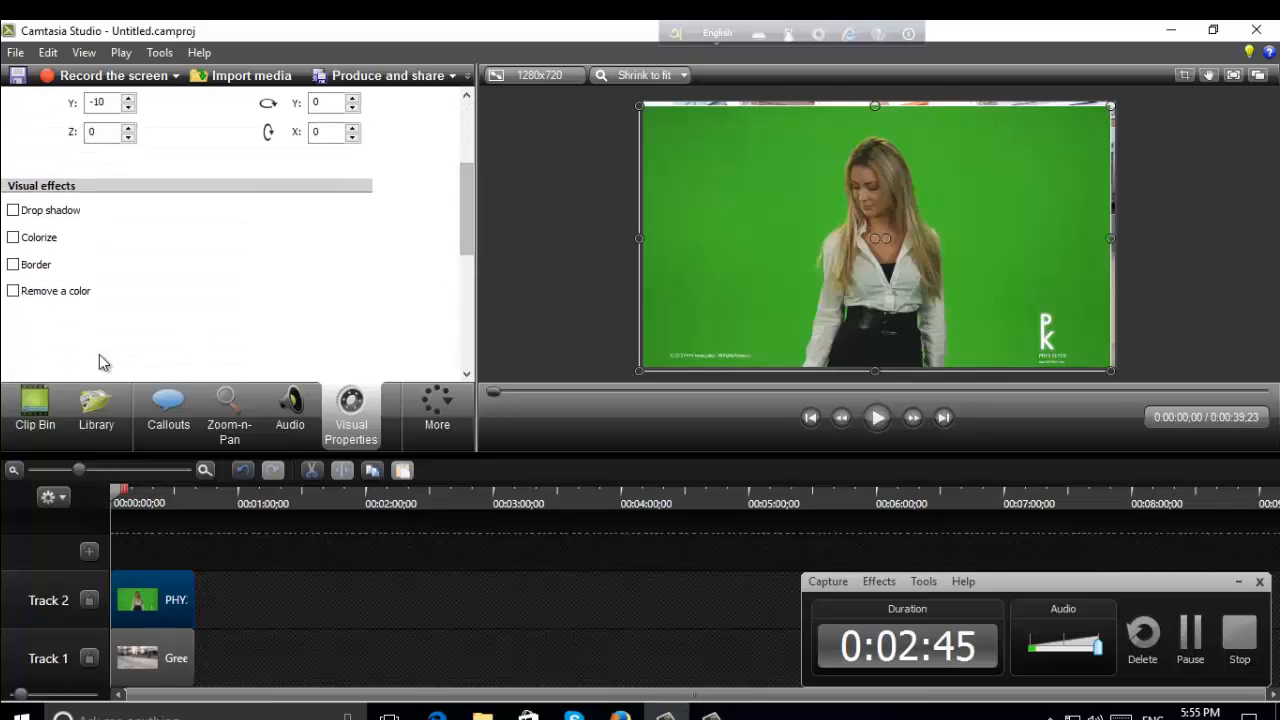
click(13, 292)
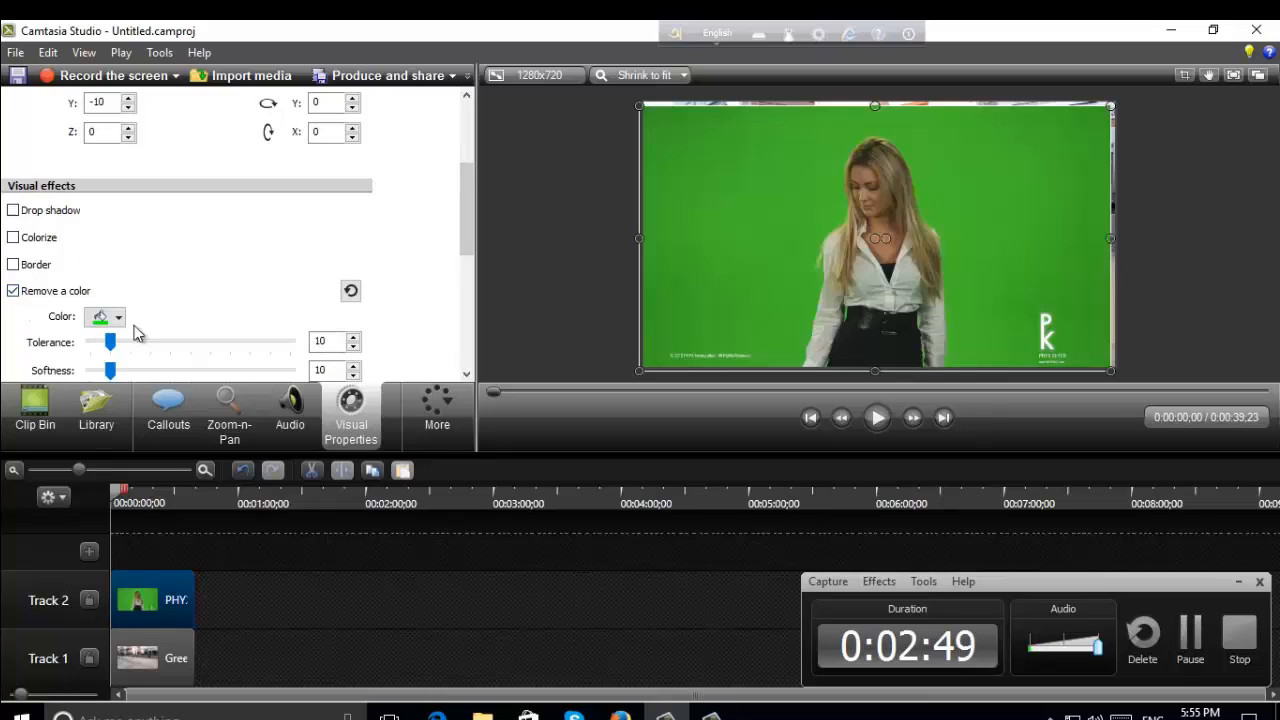
Set the color removal tolerance to 67 with green kept as the key color, and align the keyed clip with the video frame.
scroll(243, 298, down, 1)
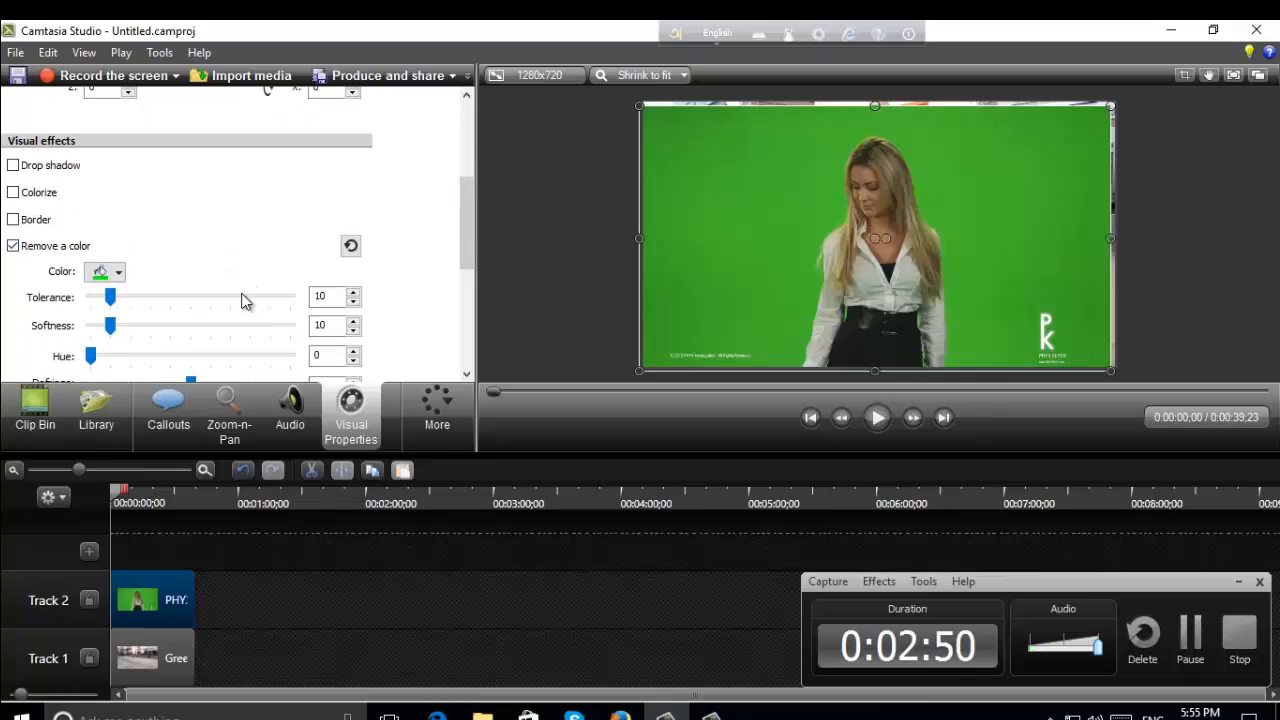
click(106, 272)
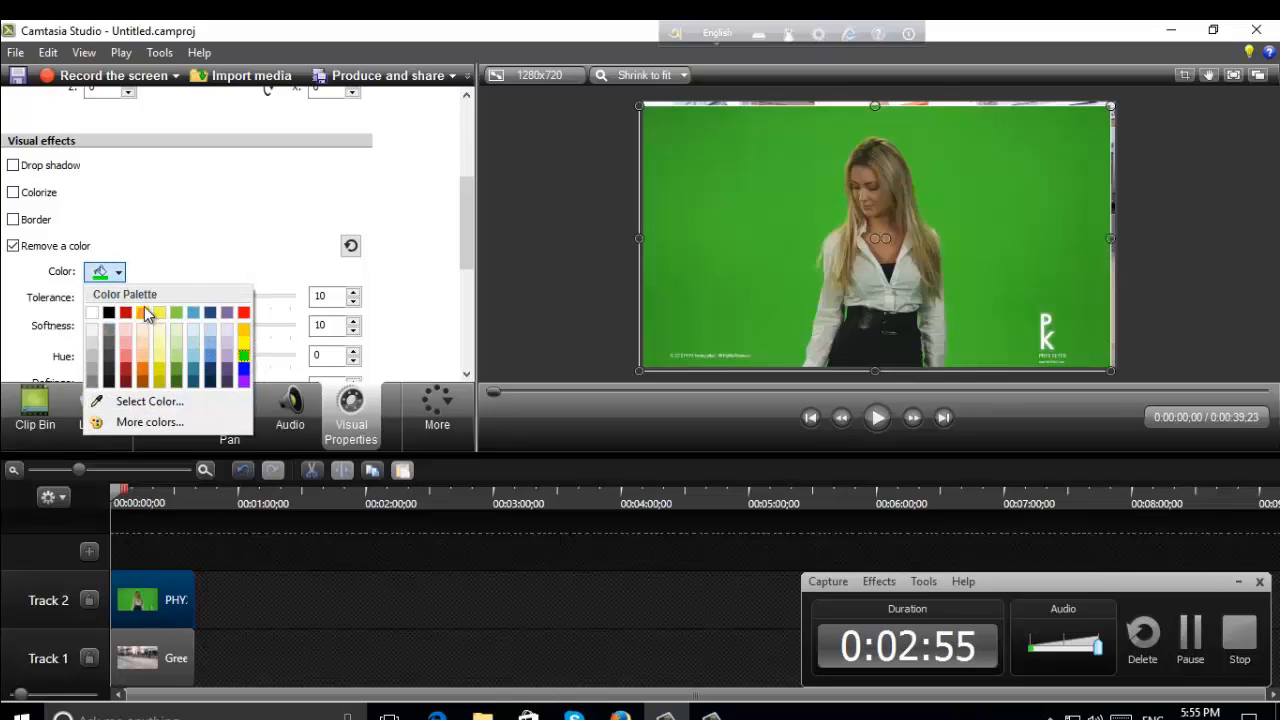
click(182, 271)
drag(108, 297, 229, 289)
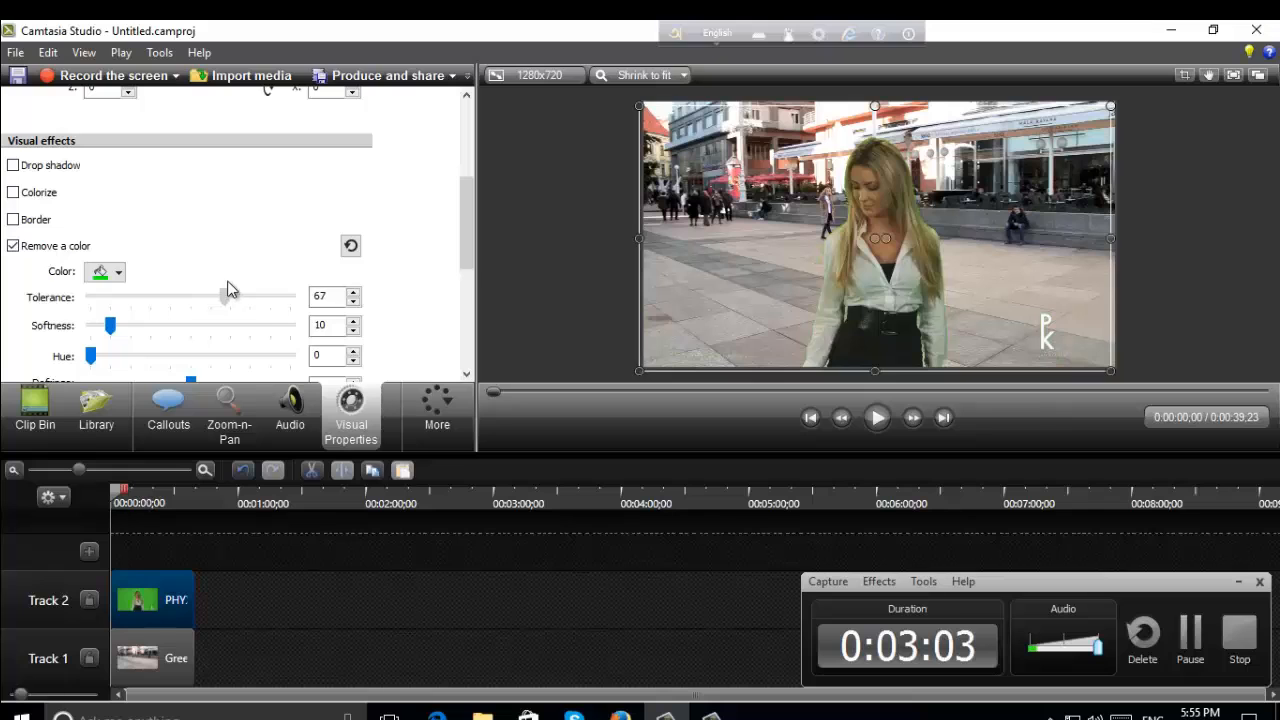
mouse_move(877, 237)
mouse_down()
mouse_move(824, 268)
mouse_move(814, 300)
mouse_move(882, 238)
mouse_up()
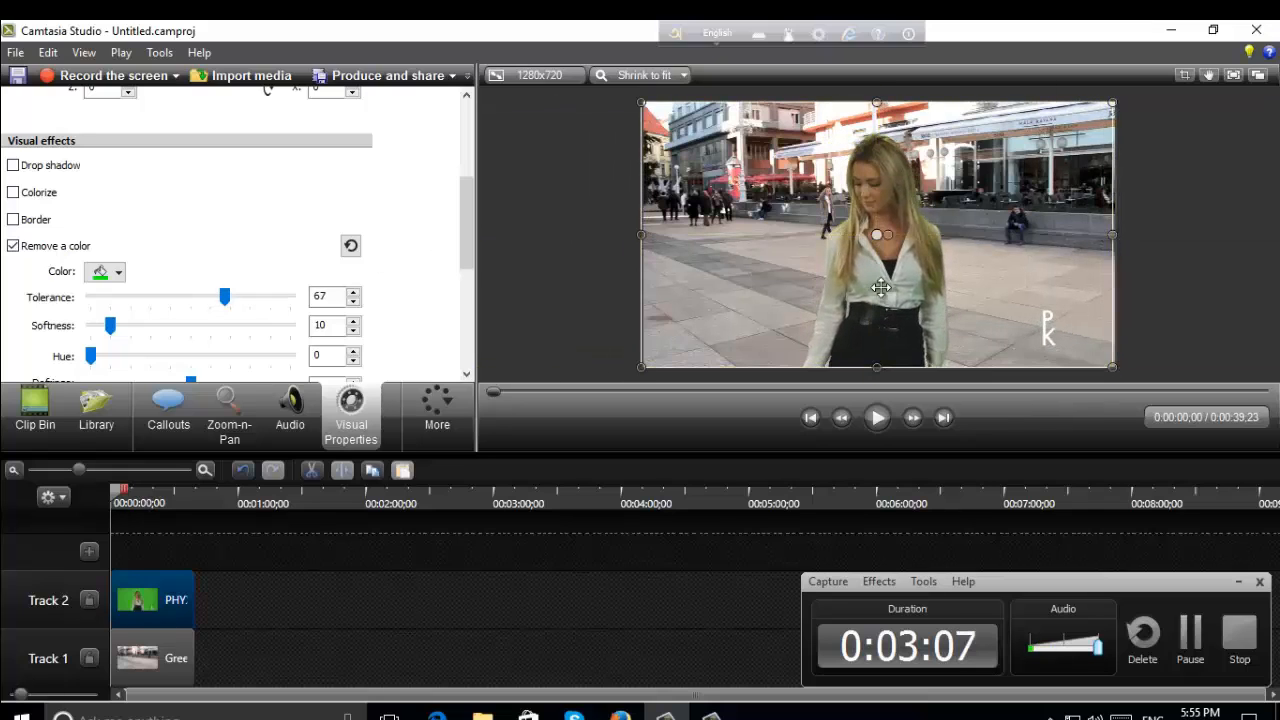
Preview the keyed composite to about 15 seconds and shift the woman's clip up and to the right over the background.
click(873, 419)
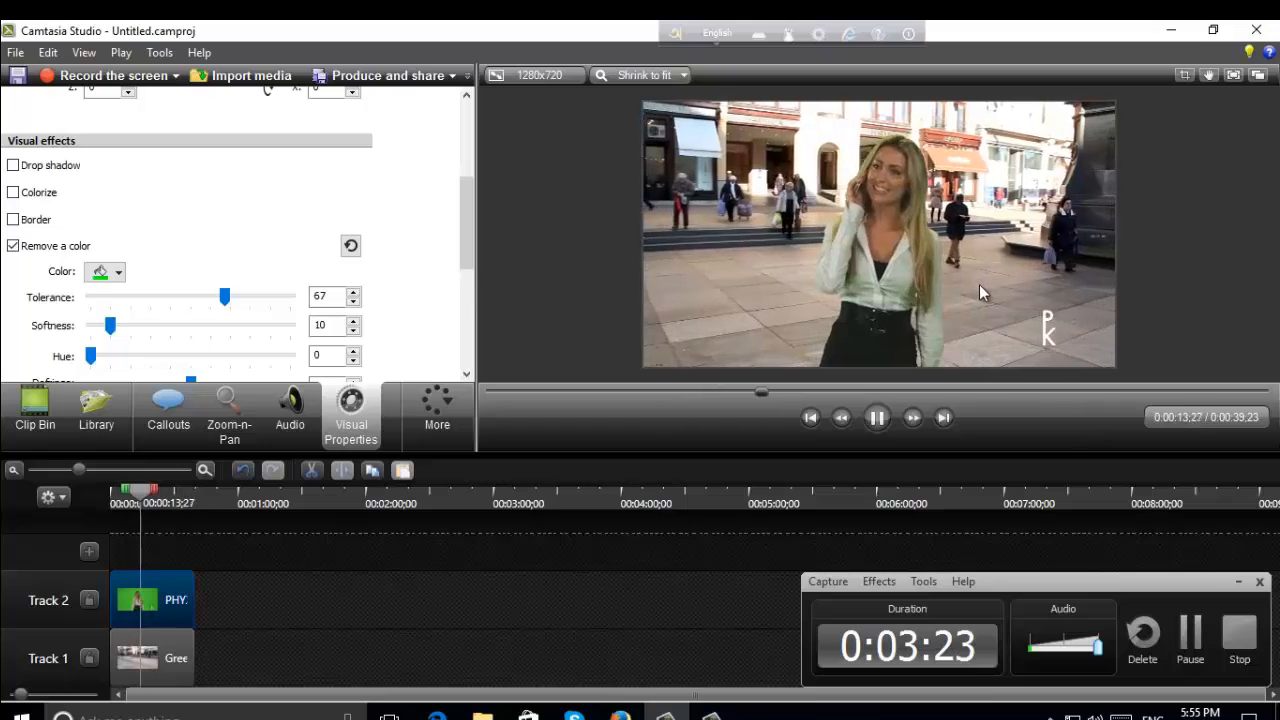
drag(865, 264, 904, 227)
drag(683, 328, 718, 308)
click(746, 353)
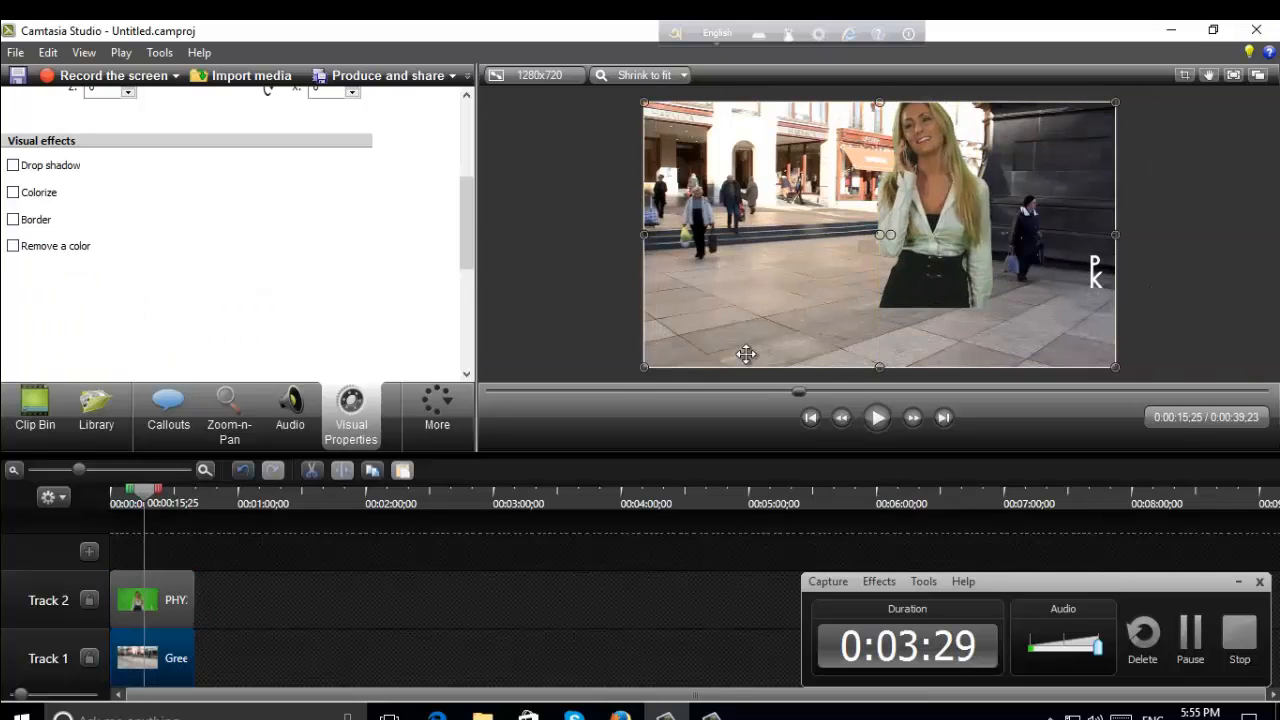
Enlarge the street background clip and shift it left past the frame edge, and place the woman's clip at the lower centre of the frame.
drag(645, 366, 490, 398)
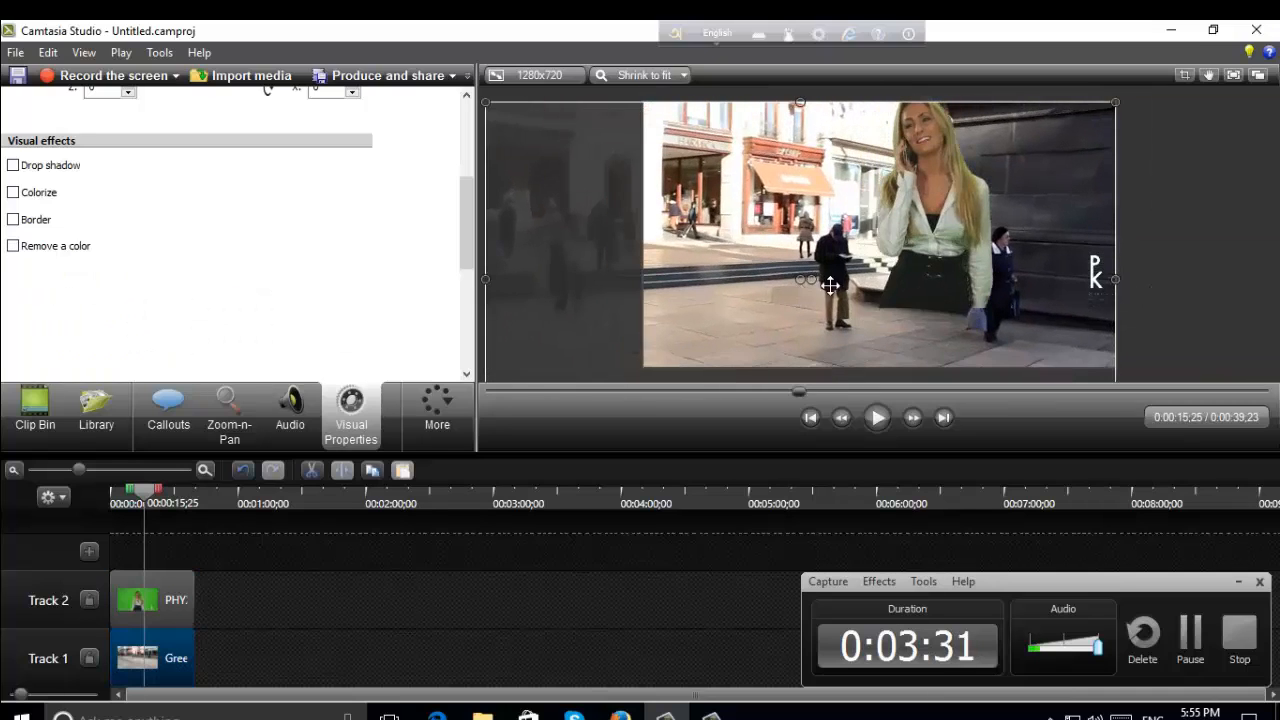
drag(831, 282, 901, 261)
click(650, 244)
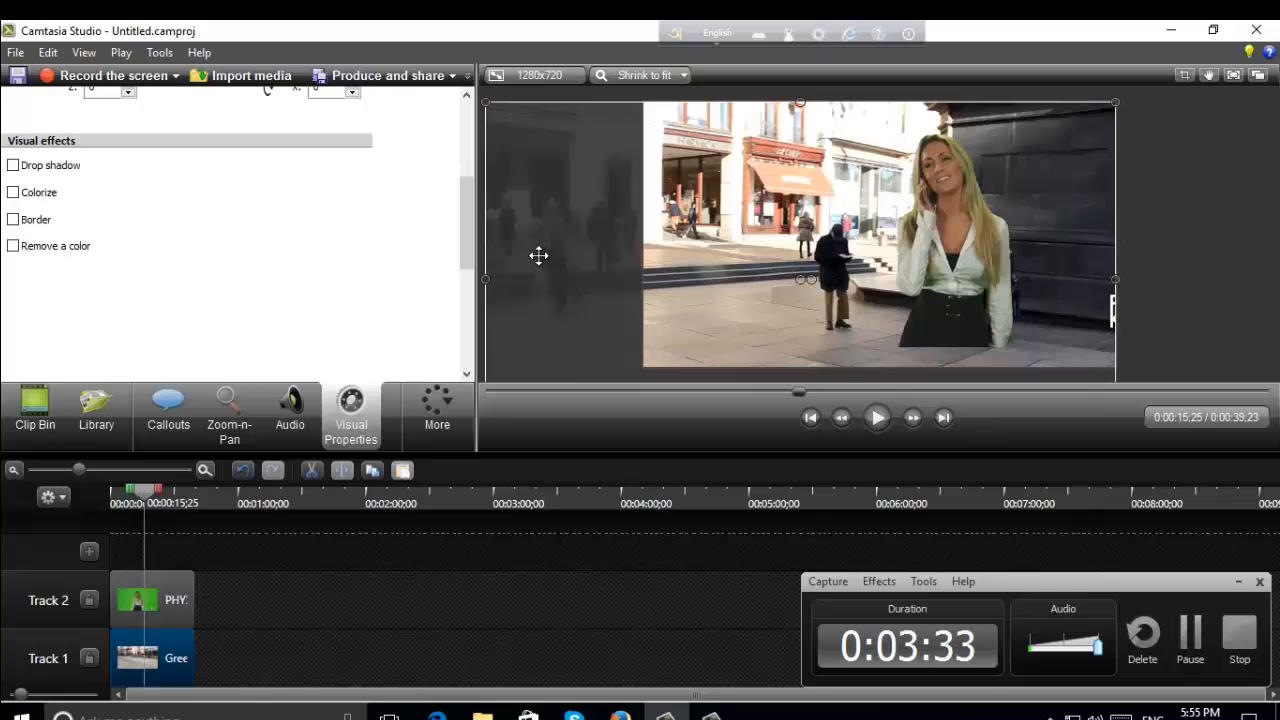
drag(952, 223, 959, 223)
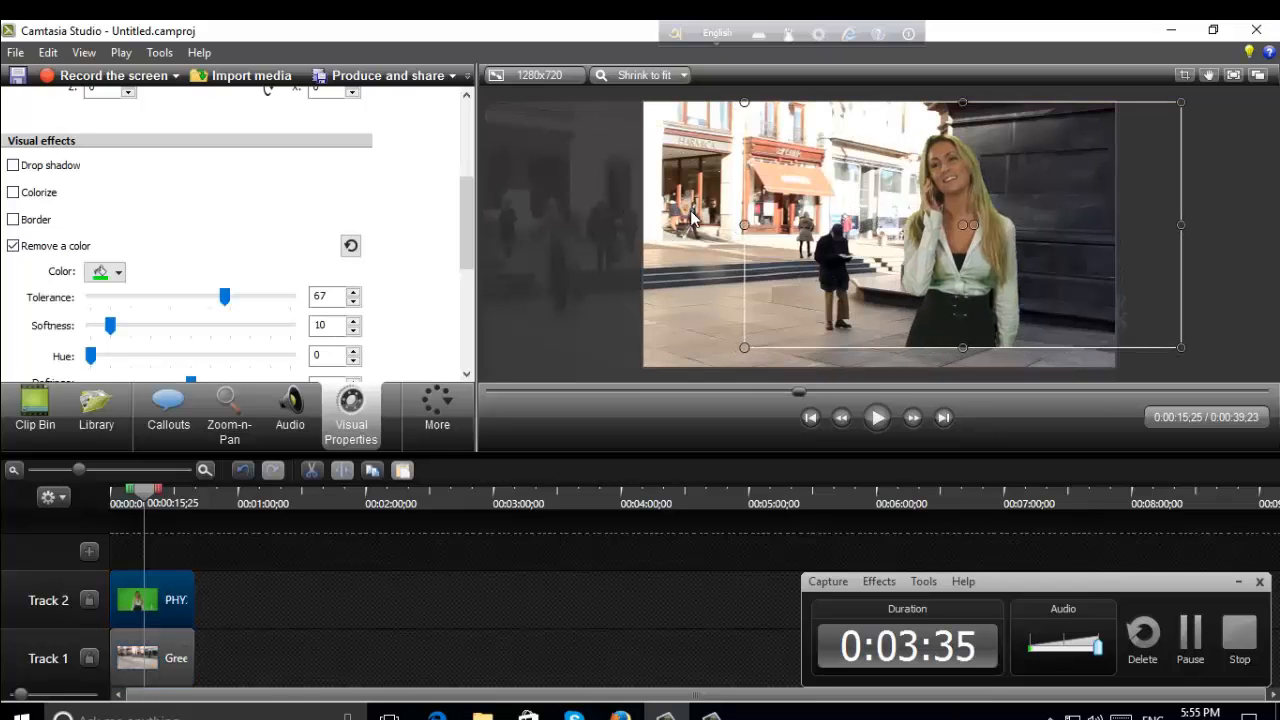
drag(691, 212, 512, 218)
drag(957, 248, 835, 268)
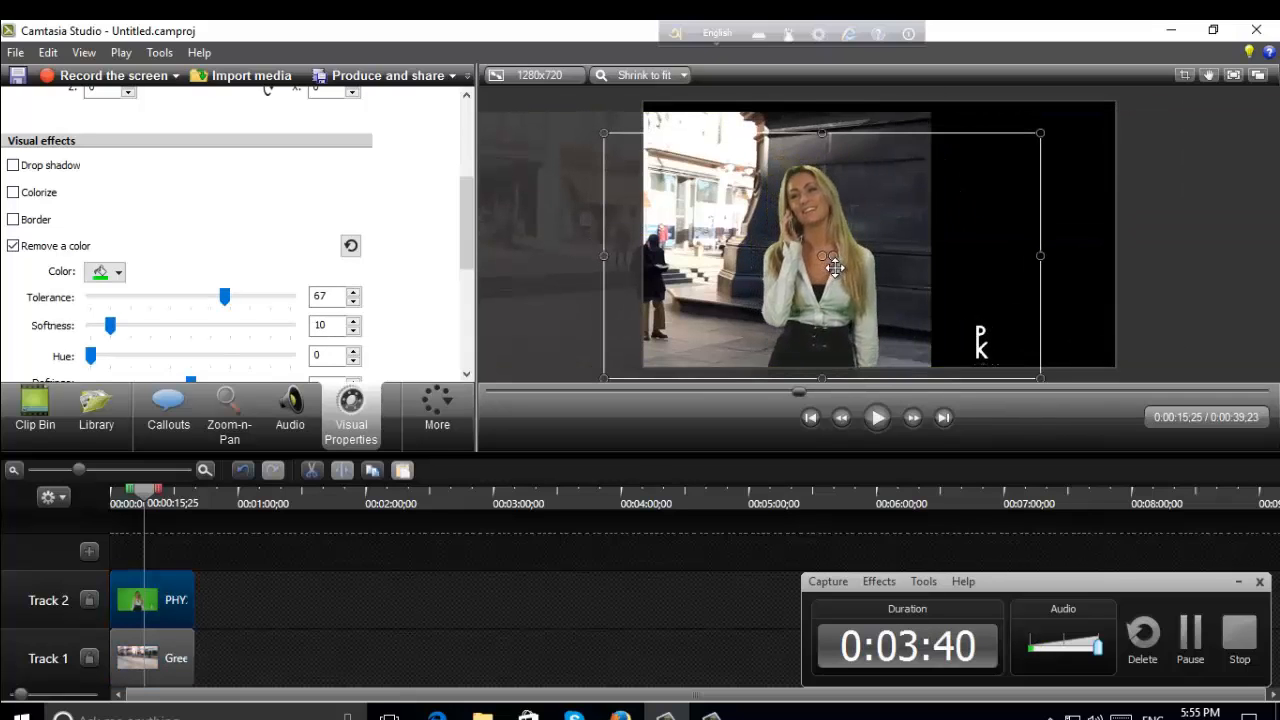
Preview the repositioned composite from about 15 to 35 seconds, and return the playhead to about 4 seconds.
click(880, 418)
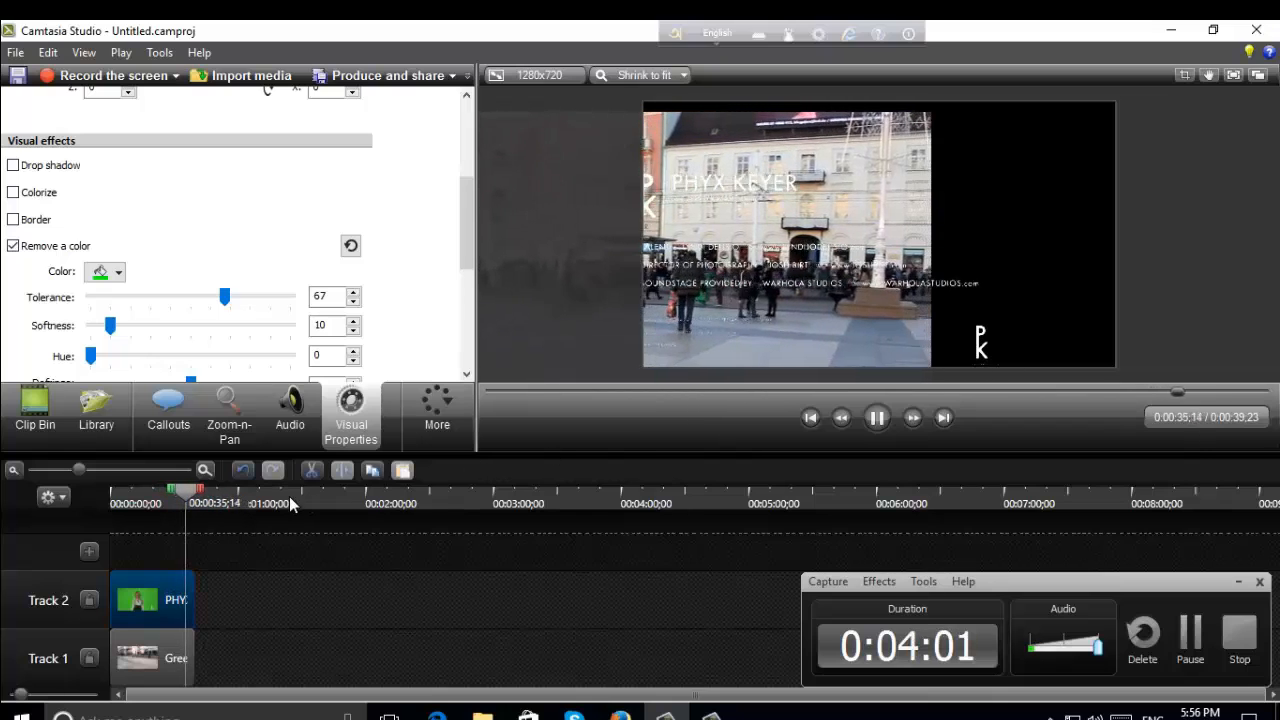
click(584, 390)
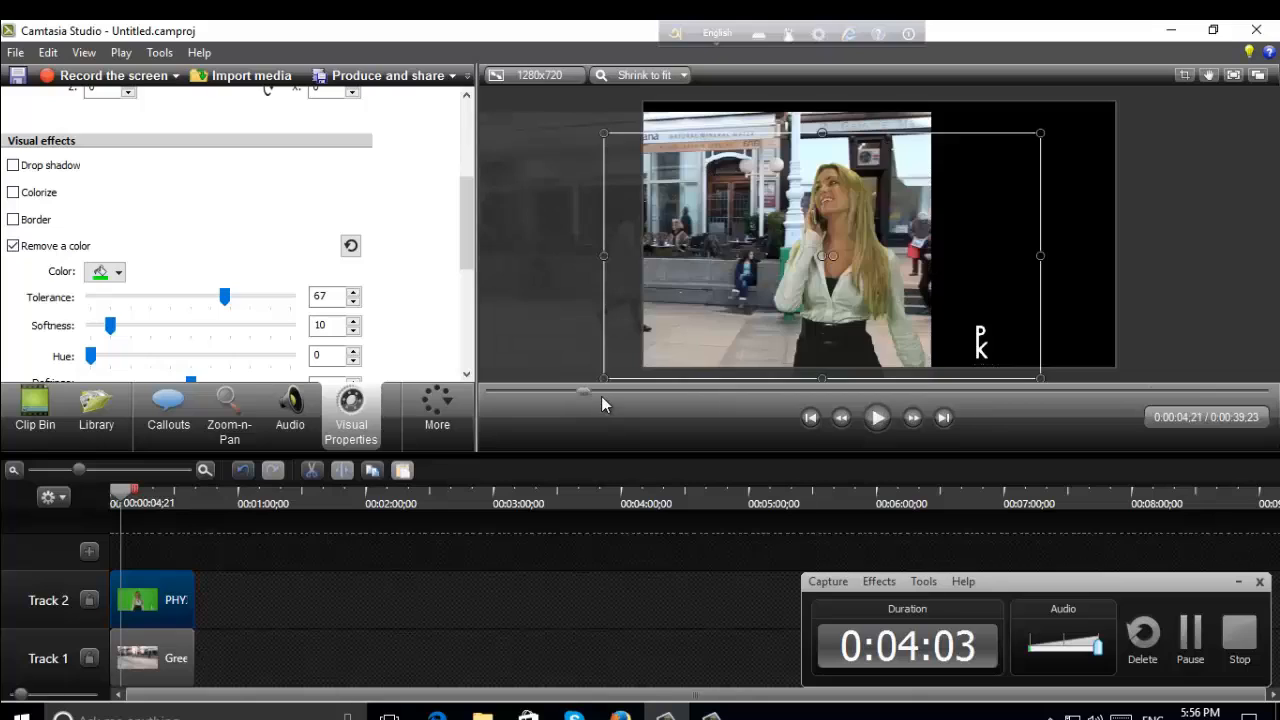